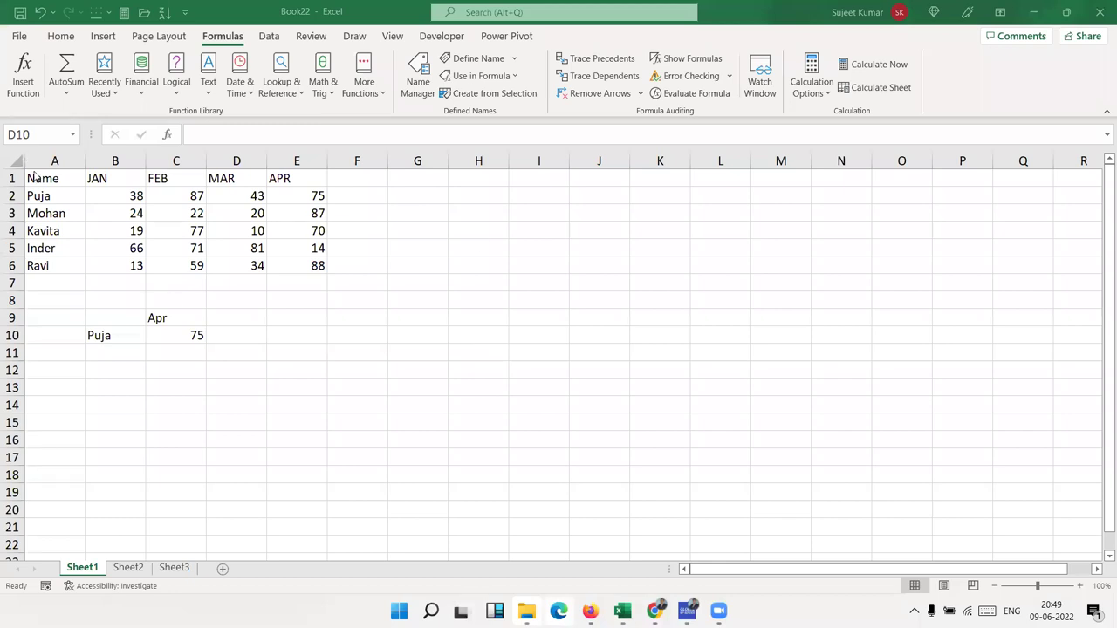
Replace the lookup name in B10 with Ravi.
mouse_move(38, 265)
left_mouse_down()
mouse_move(54, 178)
mouse_move(314, 196)
left_mouse_up()
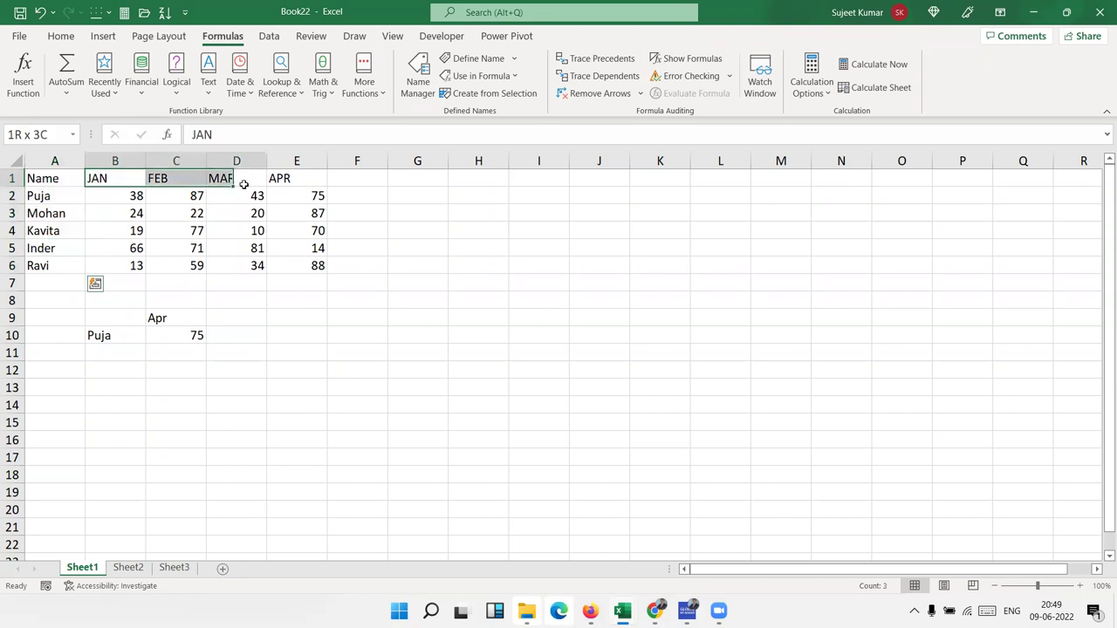
left_click_drag(136, 196, 309, 259)
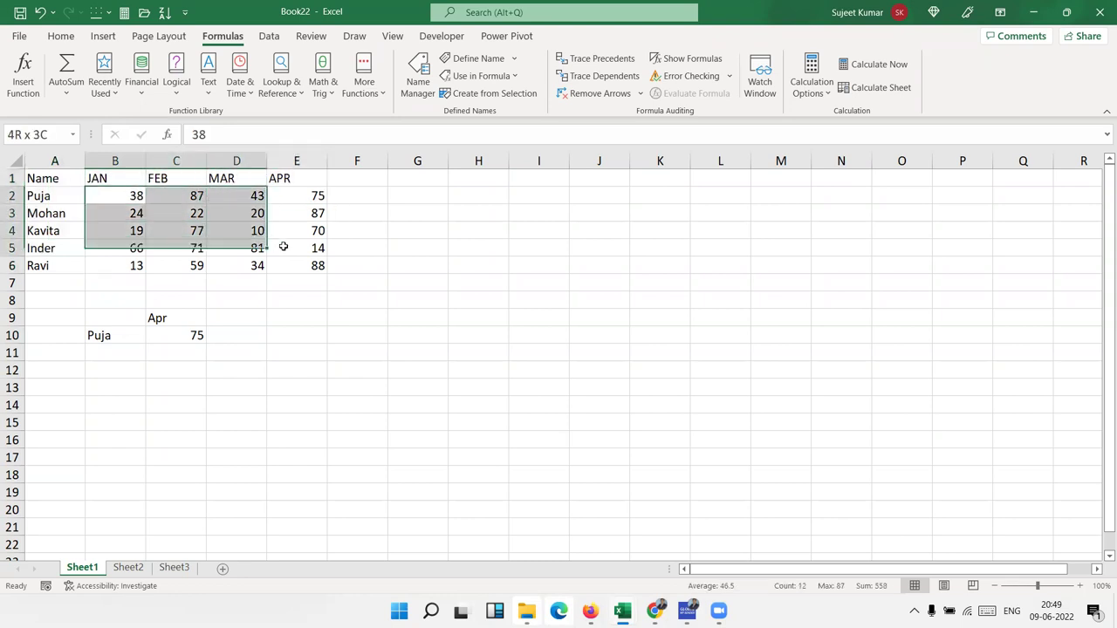
left_click(94, 350)
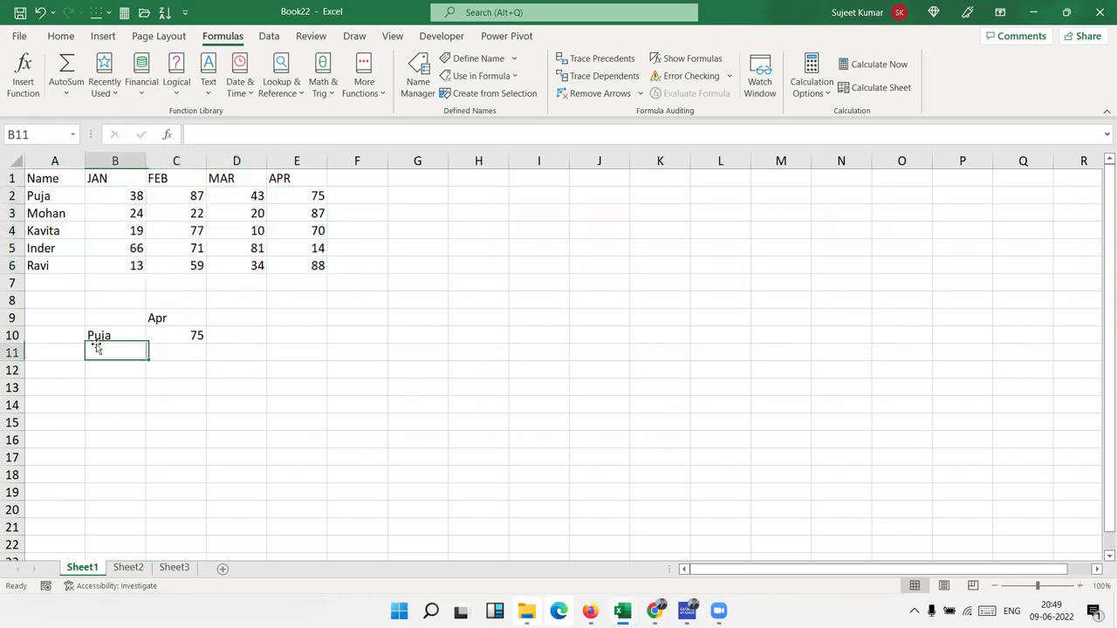
left_click(115, 335)
left_click(166, 316)
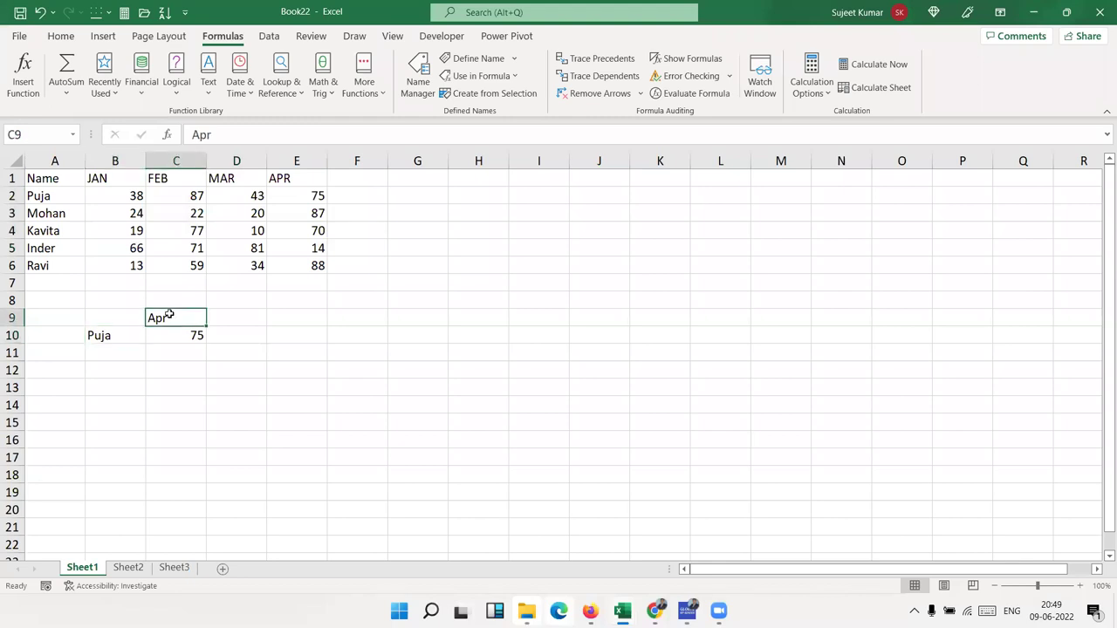
left_click(91, 332)
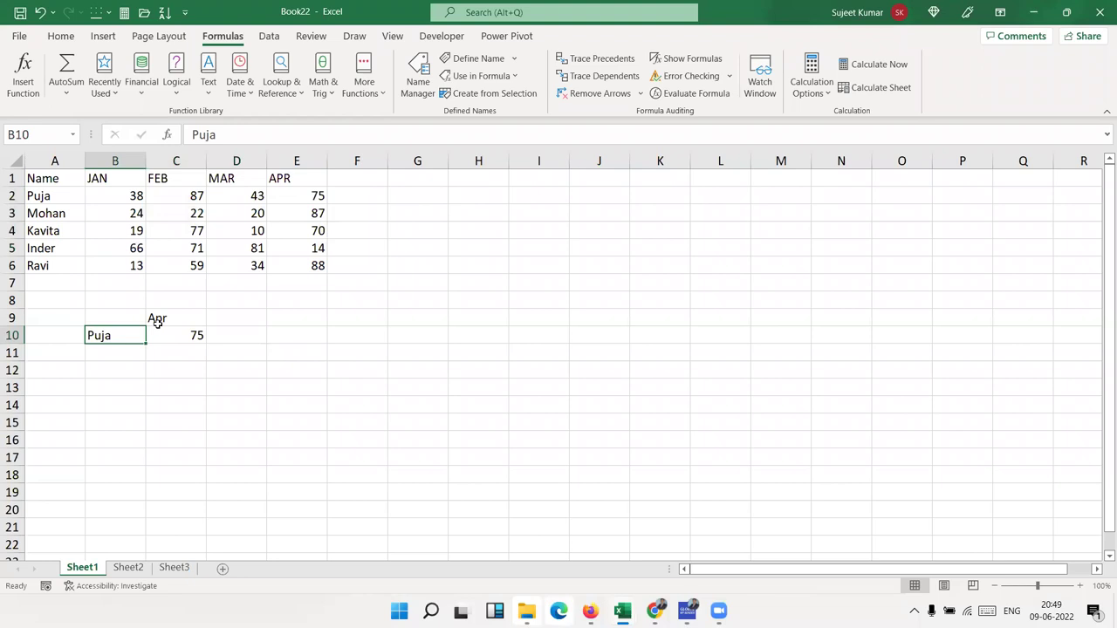
key("F2")
key("BackSpace")
key("BackSpace")
key("BackSpace")
key("BackSpace")
type("Ravi")
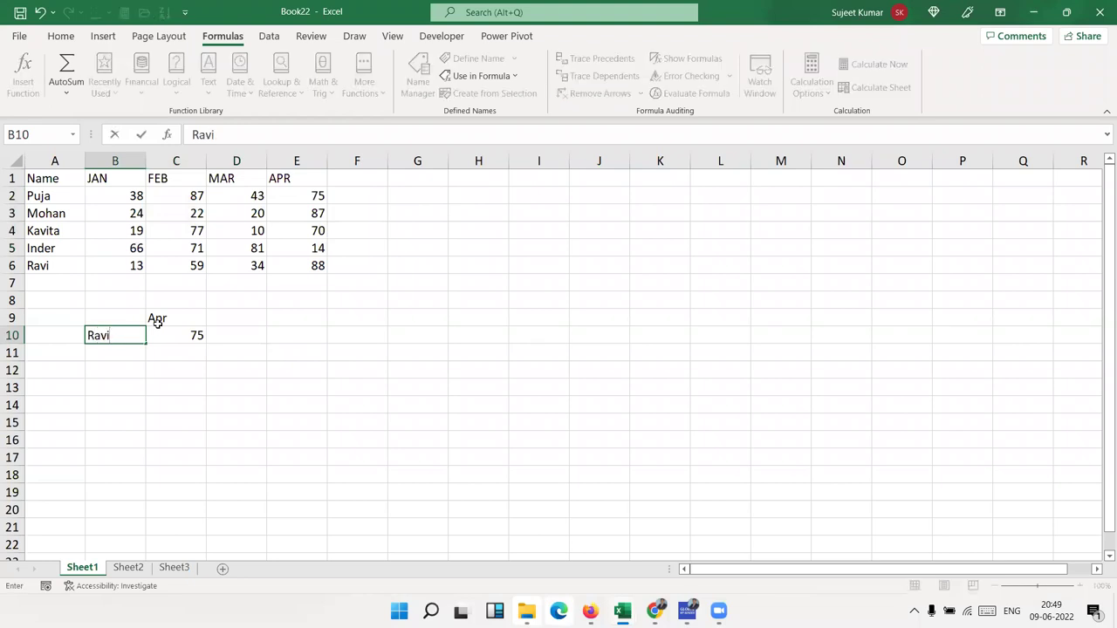
key("Return")
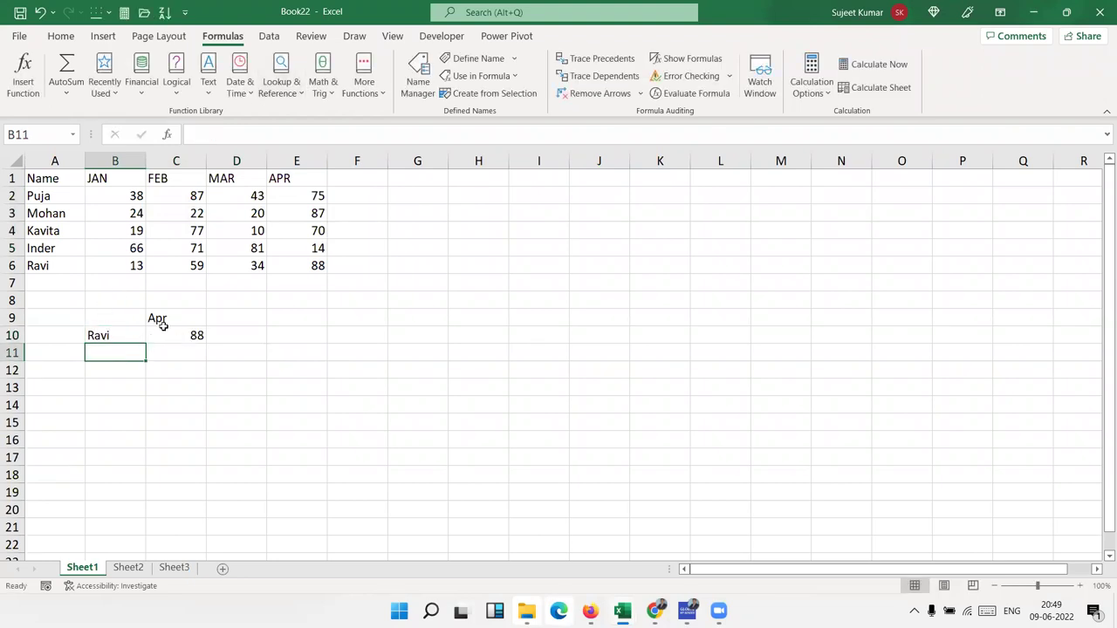
Set the month in C9 to Feb and review C10's INDIRECT formula returning 59.
left_click(188, 319)
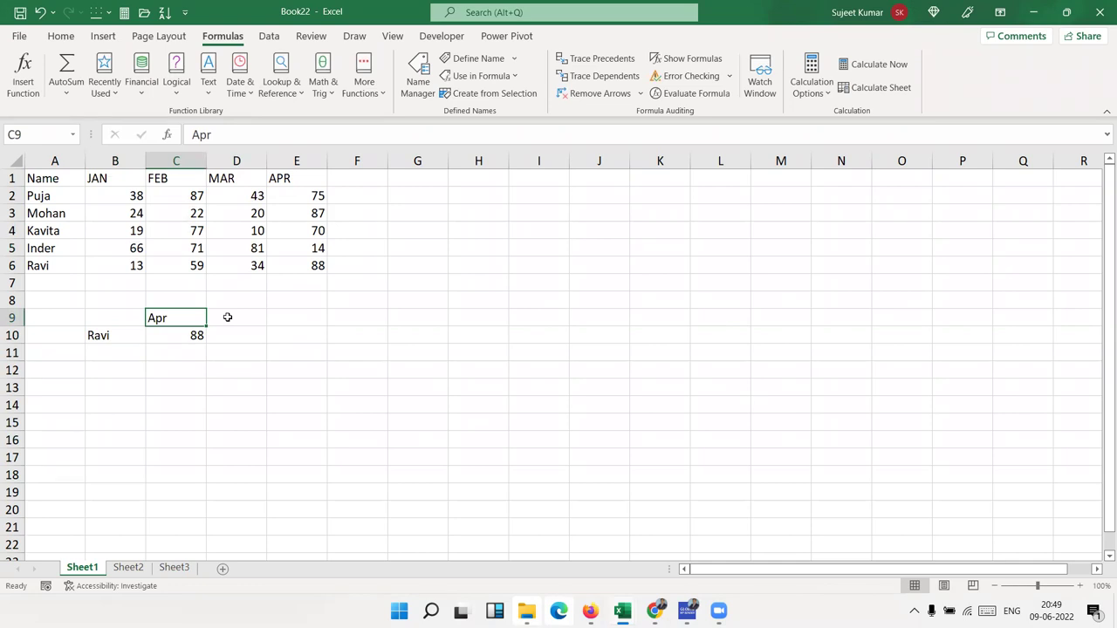
type("Feb")
key("Return")
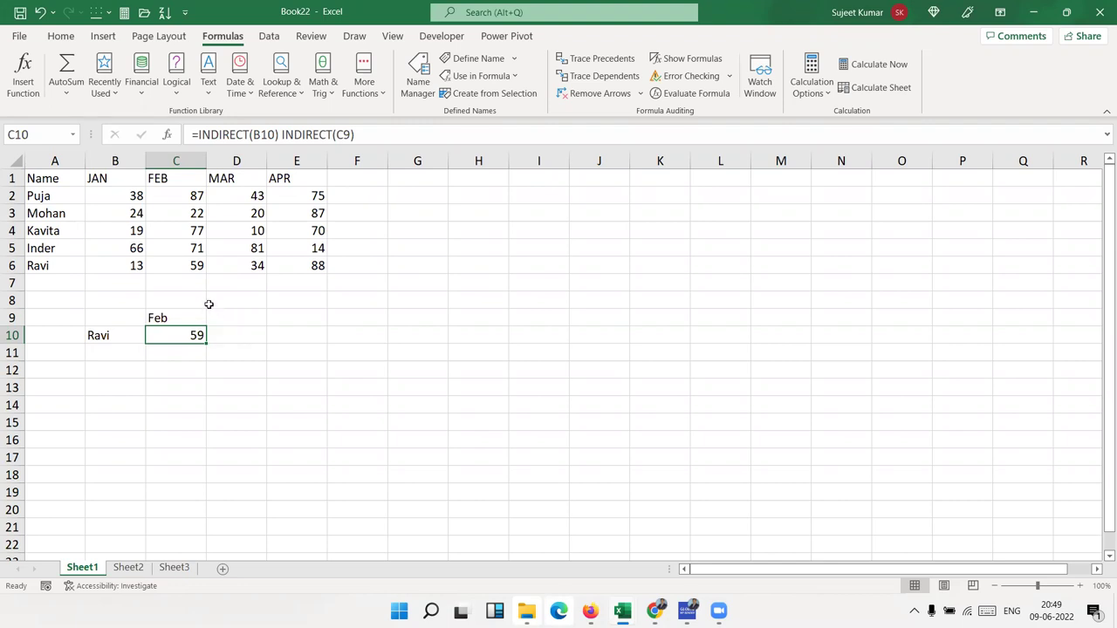
double_click(156, 335)
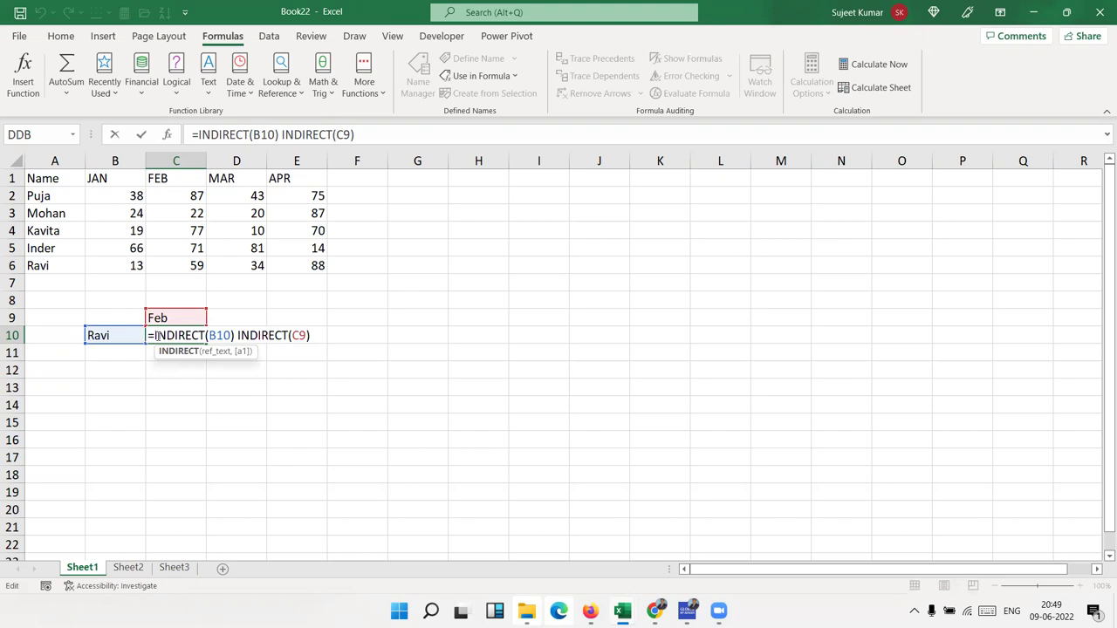
key("ctrl+Return")
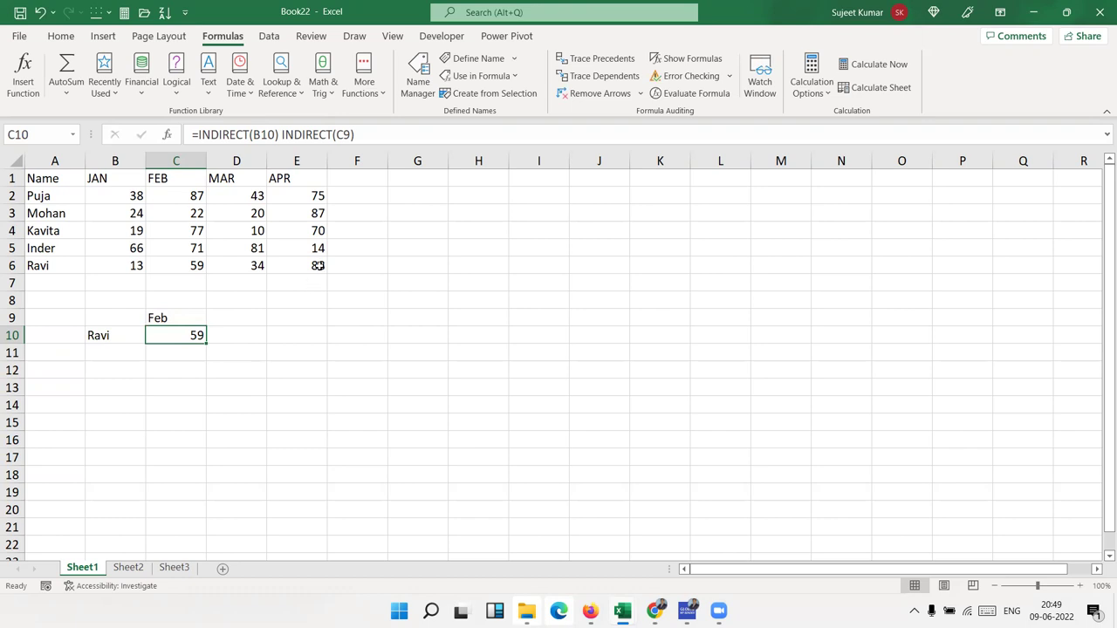
Copy the A1:E6 score table into a new workbook, Book24.
left_click_drag(318, 265, 13, 167)
key("ctrl+c")
key("ctrl+n")
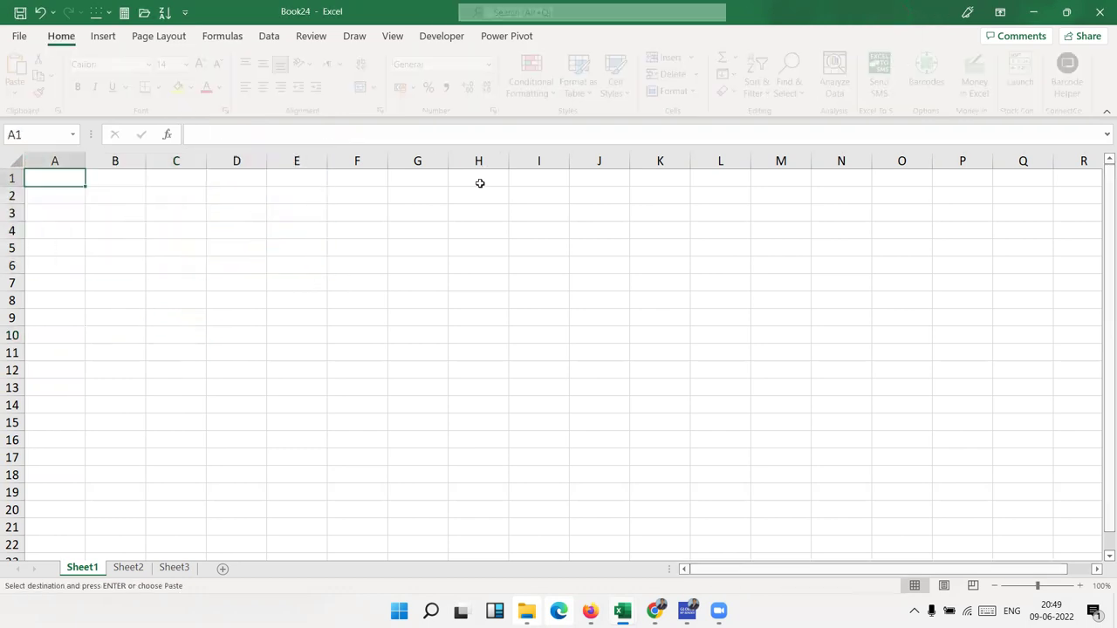
key("ctrl+v")
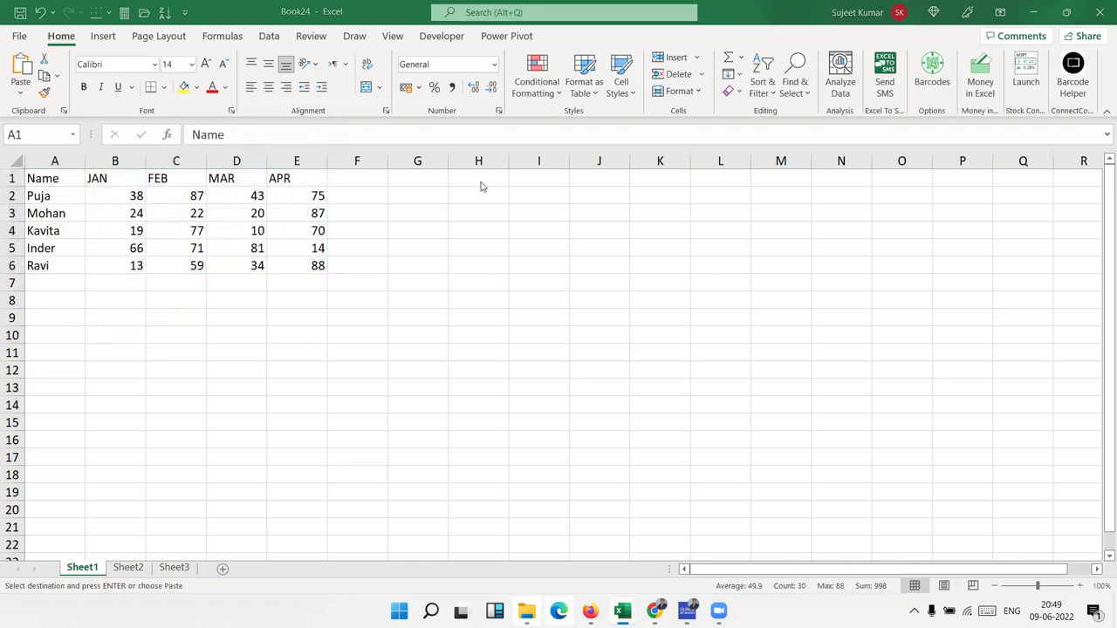
Close Book22 without saving its changes.
key("alt+Tab")
left_click(454, 248)
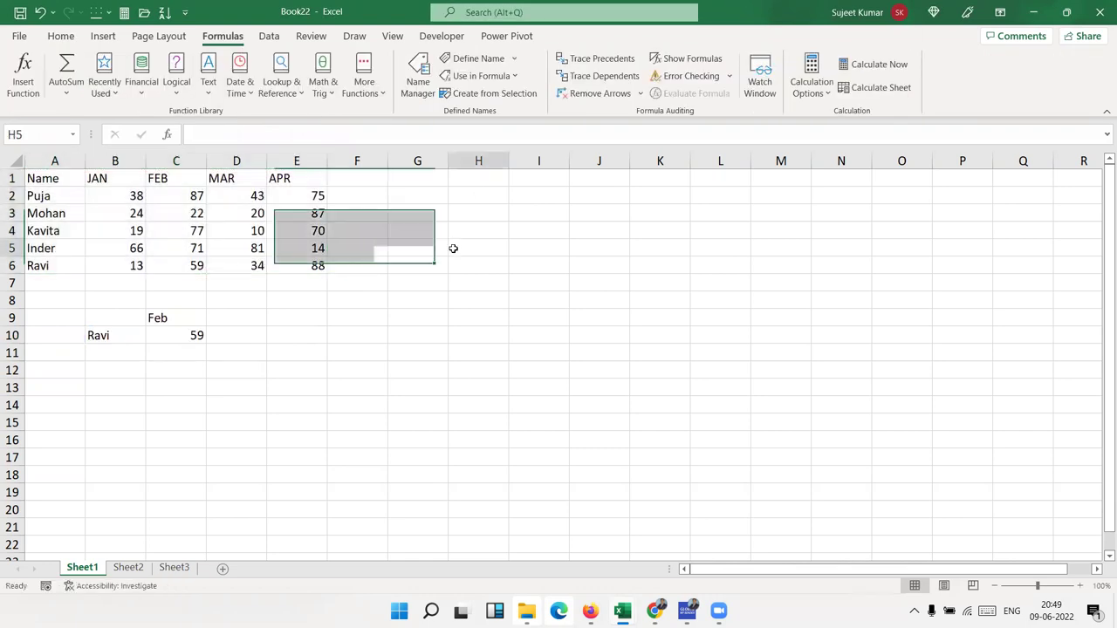
left_click(1098, 13)
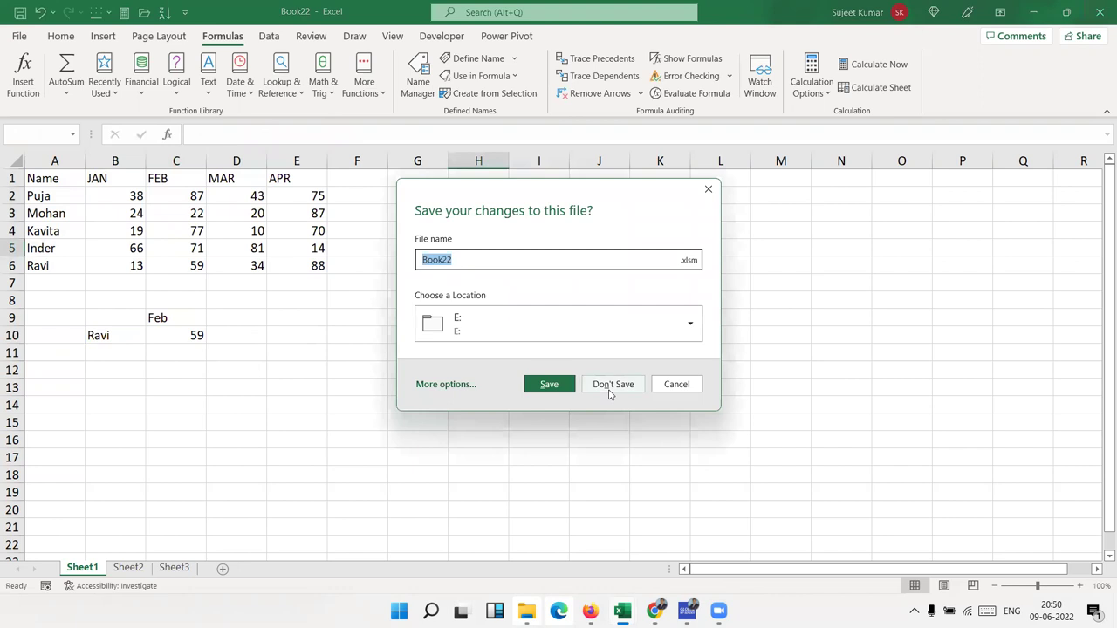
left_click(612, 389)
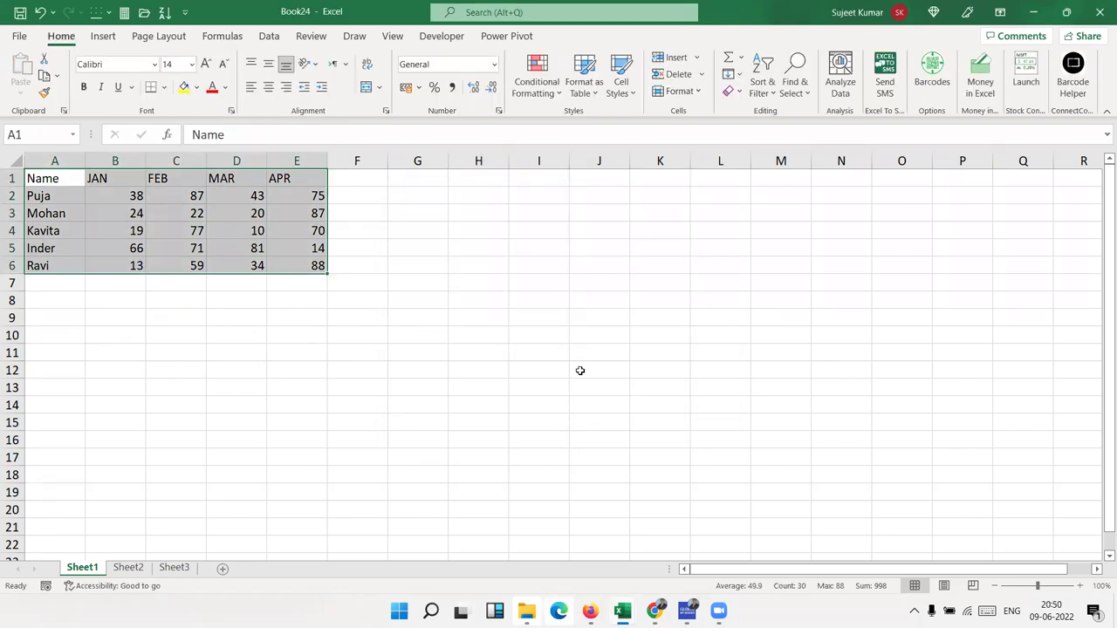
Enter 85, 65, 95 and 100 across I2:L2.
left_click(494, 267)
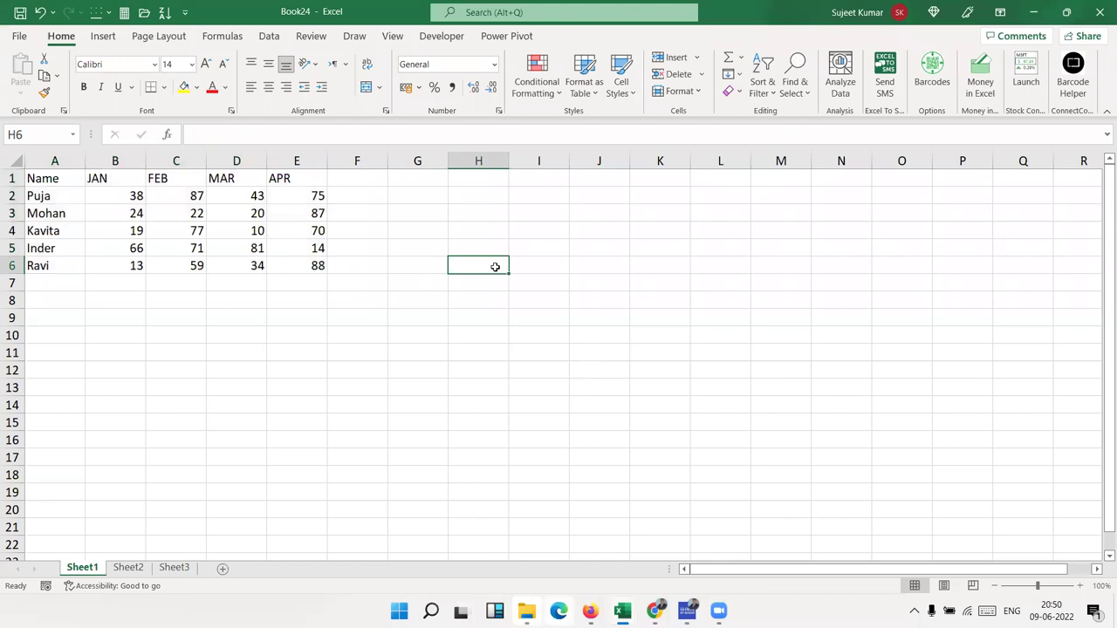
left_click(642, 195)
key("Left")
key("Left")
type("85")
key("Tab")
type("65")
key("Tab")
type("95")
key("Tab")
type("100")
key("Return")
Enter 90, 63, 45 and 78 down L3:L6.
type("90")
key("Return")
type("63")
key("Return")
type("45")
key("Return")
type("78")
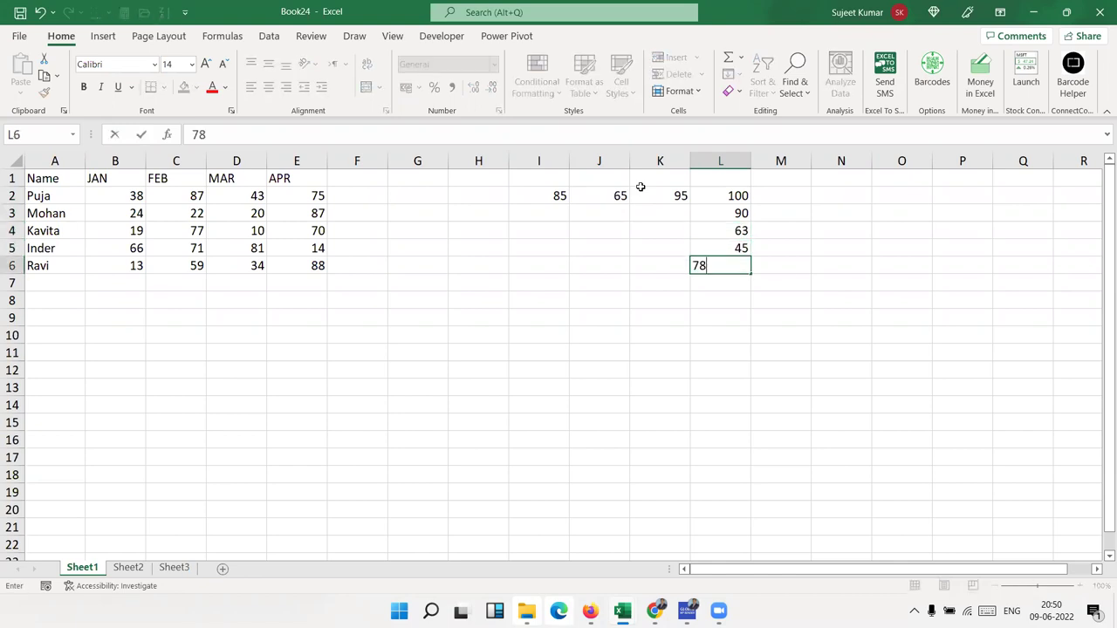
left_click(565, 298)
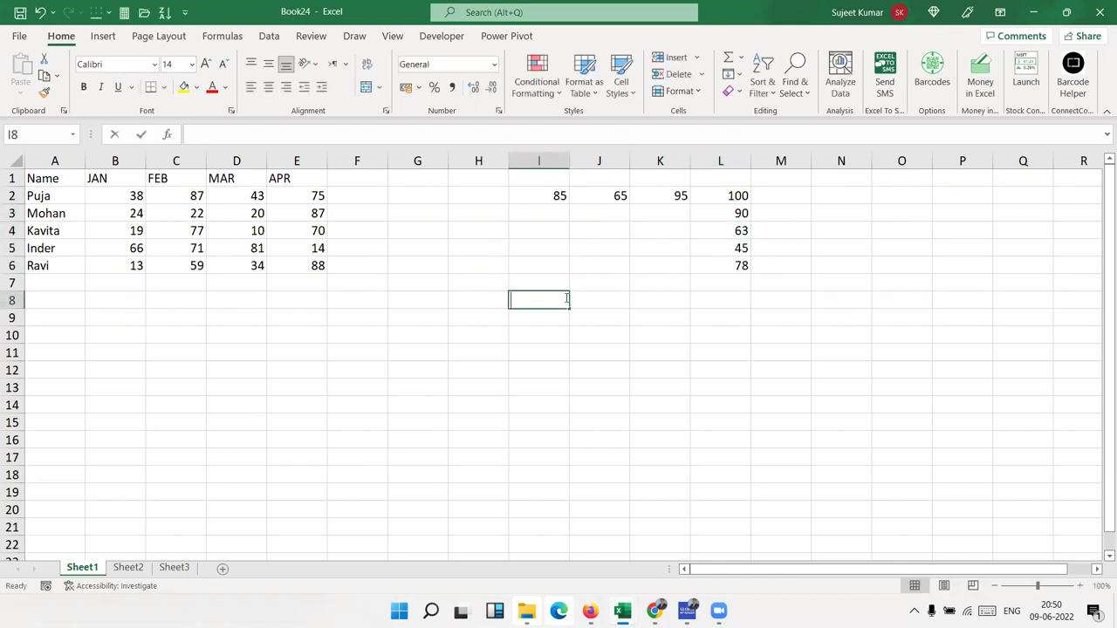
Enter =I2:L2 L2:L6 in I8 so the intersection returns 100.
type("=")
left_click_drag(553, 196, 713, 207)
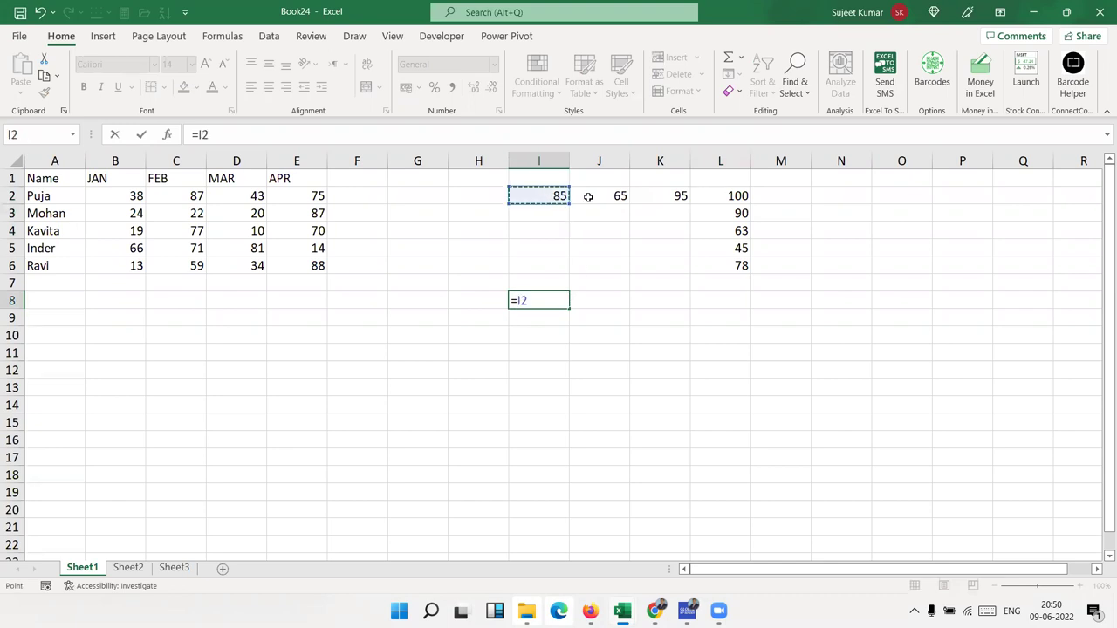
left_click(717, 195)
left_click_drag(717, 195, 698, 291)
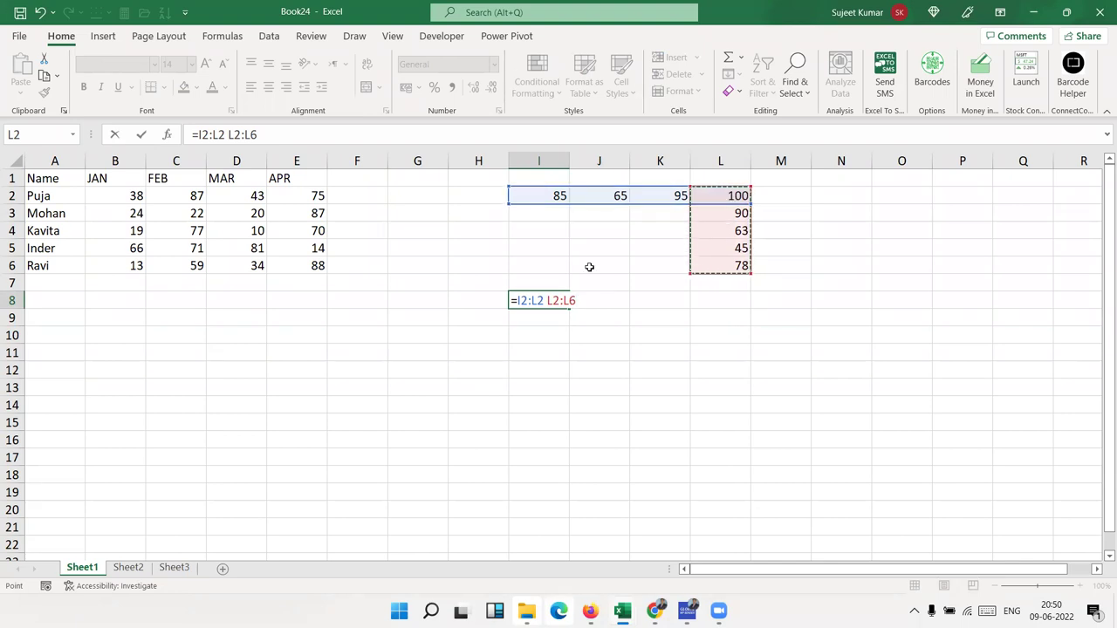
key("Return")
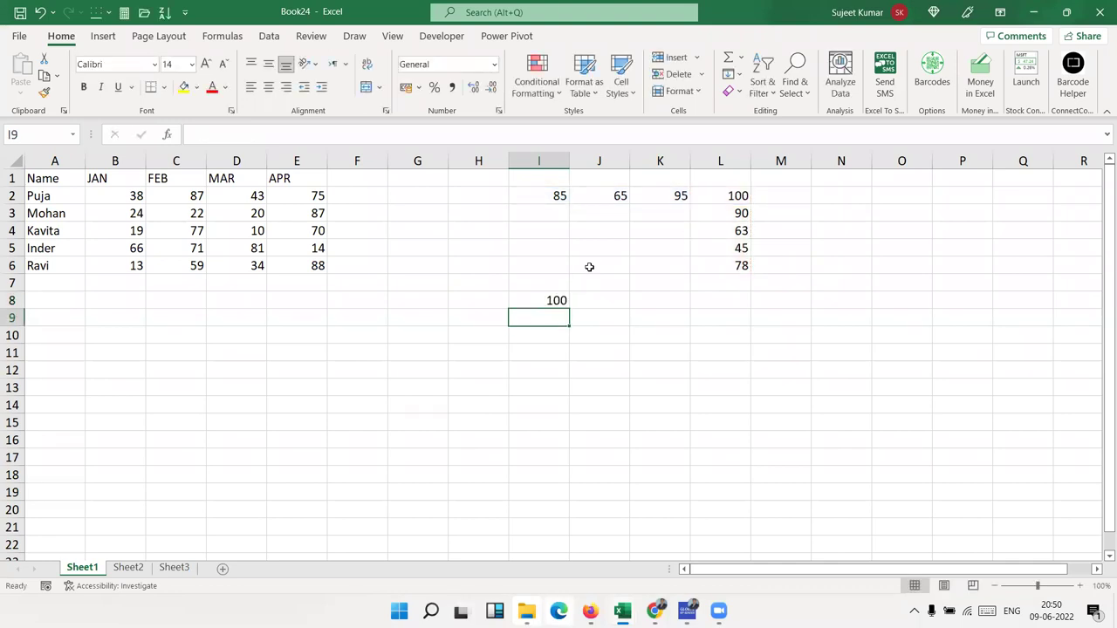
left_click(658, 329)
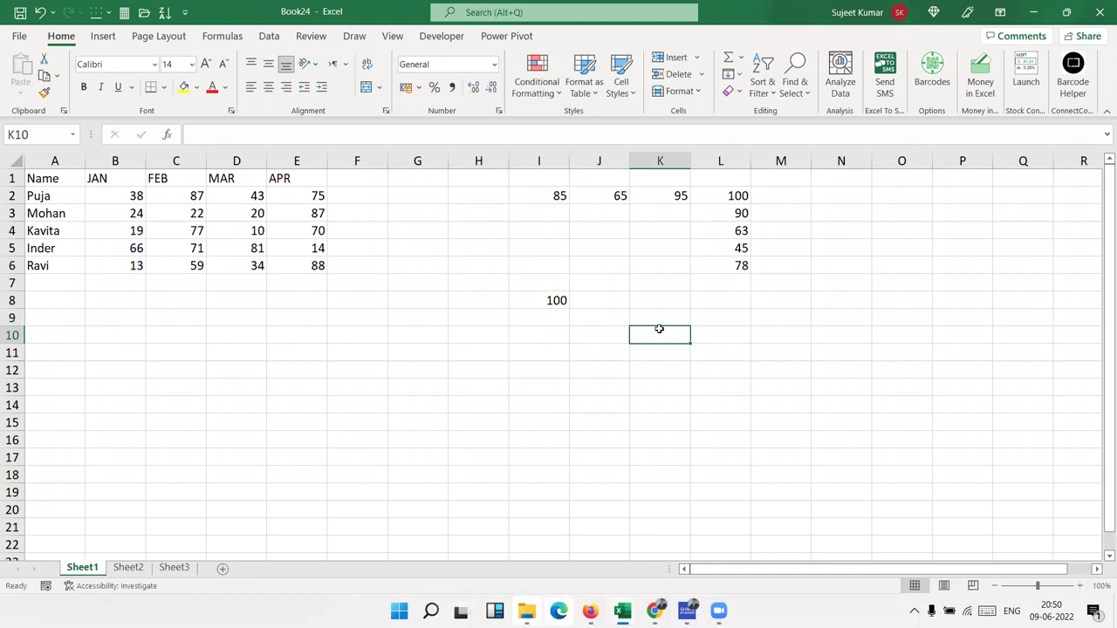
type("=")
left_click(559, 196)
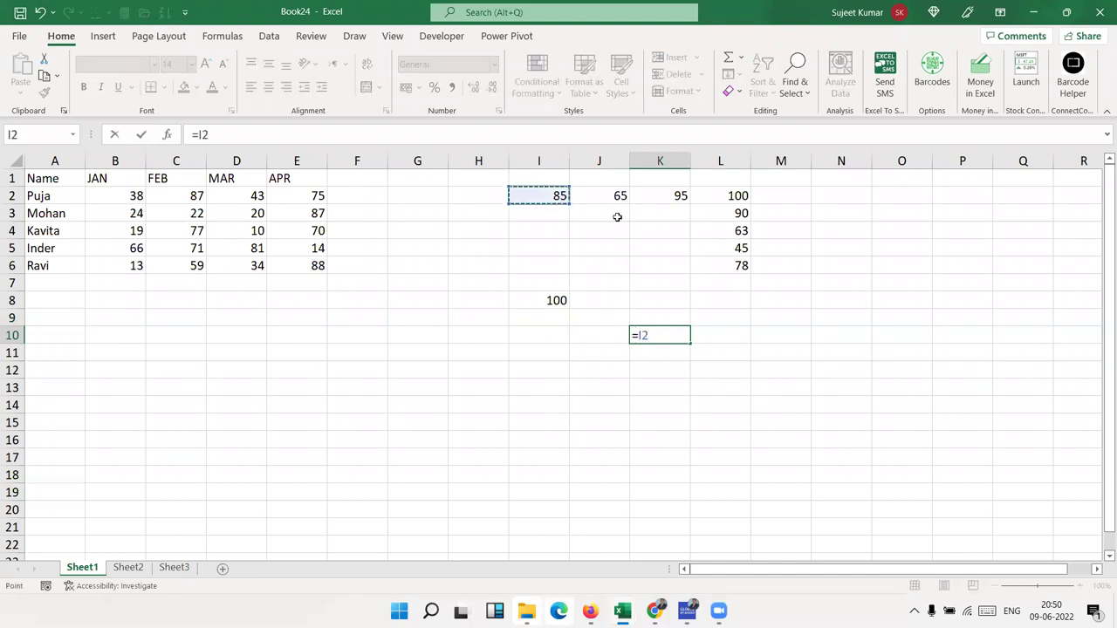
left_click(654, 196)
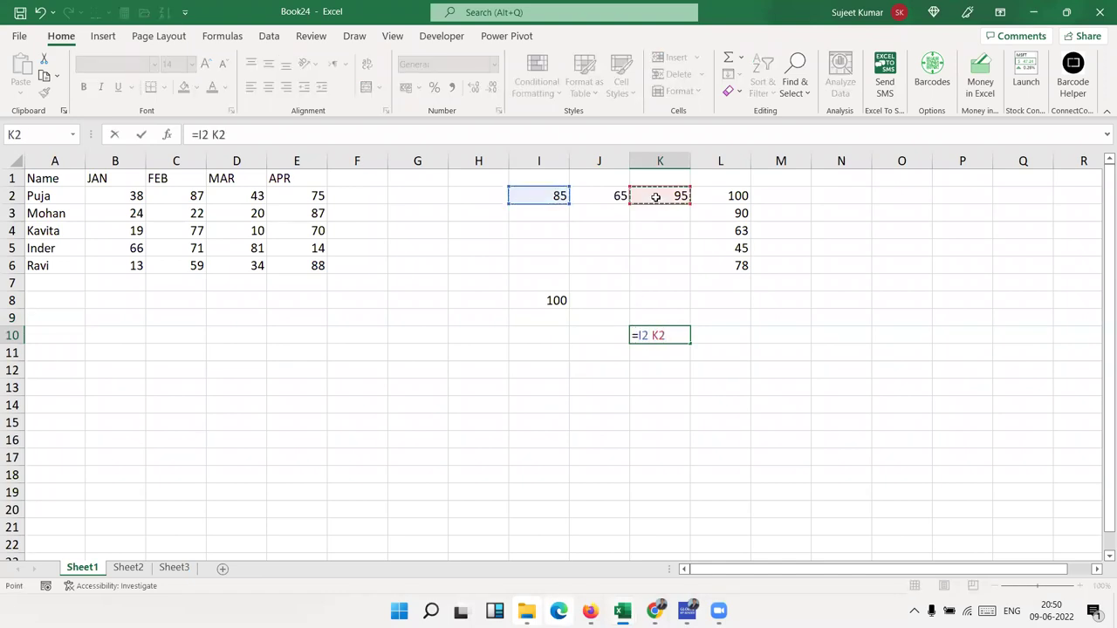
key("Return")
key("Up")
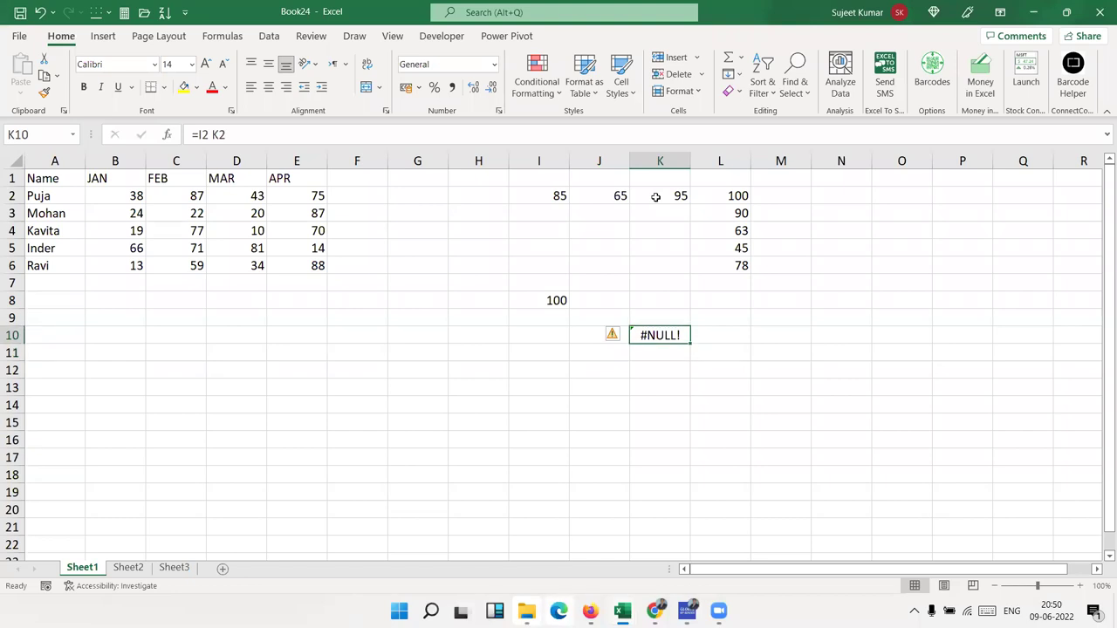
double_click(538, 300)
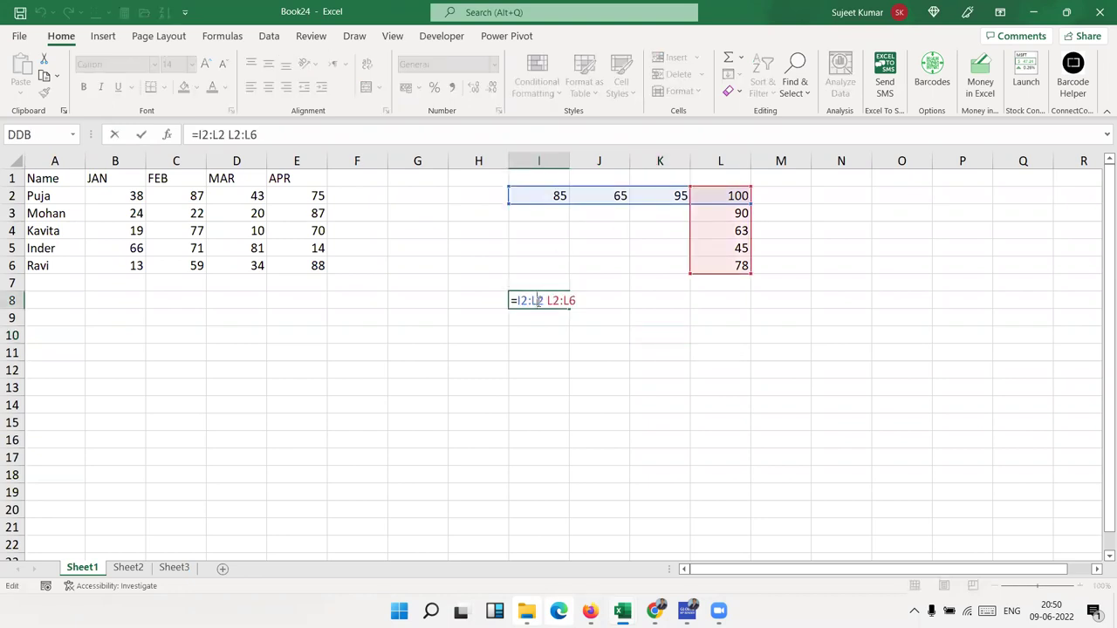
left_click_drag(519, 300, 572, 299)
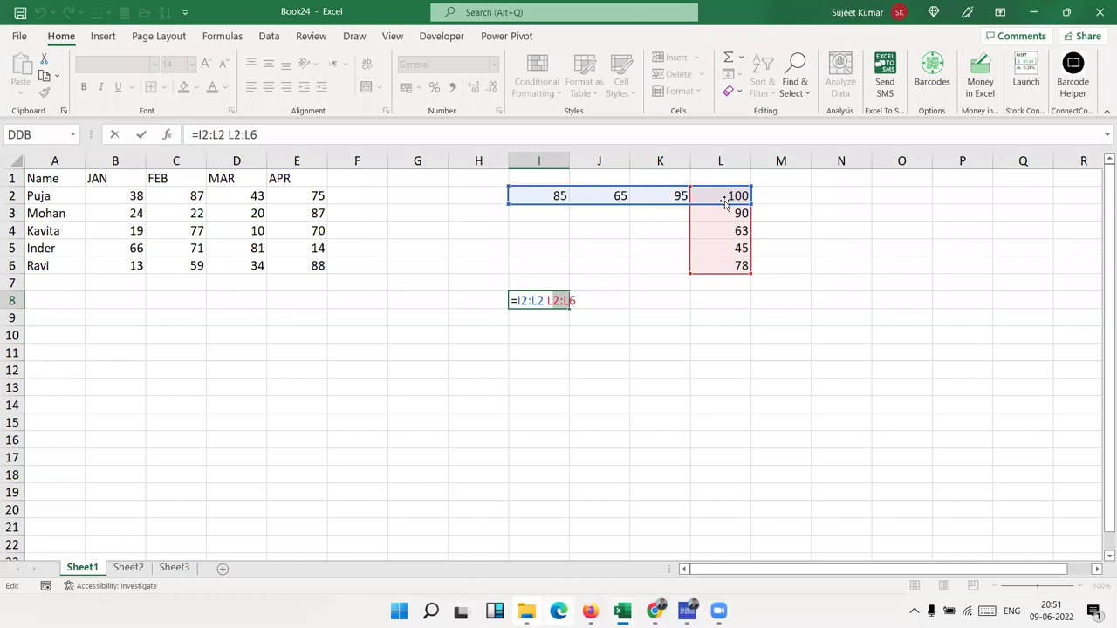
key("Return")
key("Up")
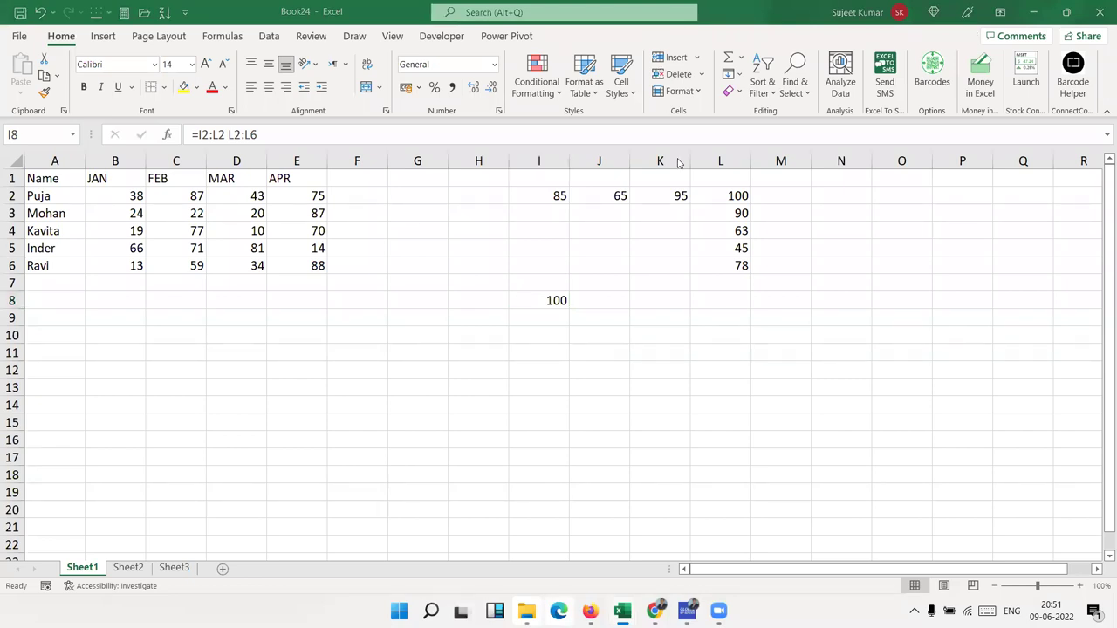
left_click(558, 297)
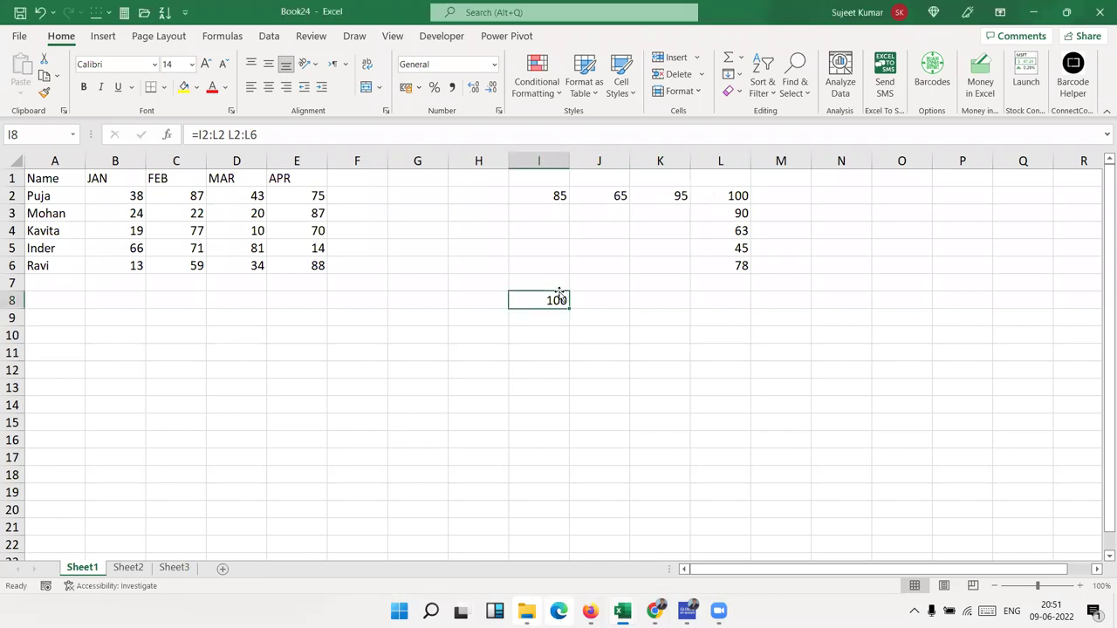
Clear the I2:L10 practice values and create names for A1:E6 from top row and left column.
left_click_drag(529, 199, 702, 331)
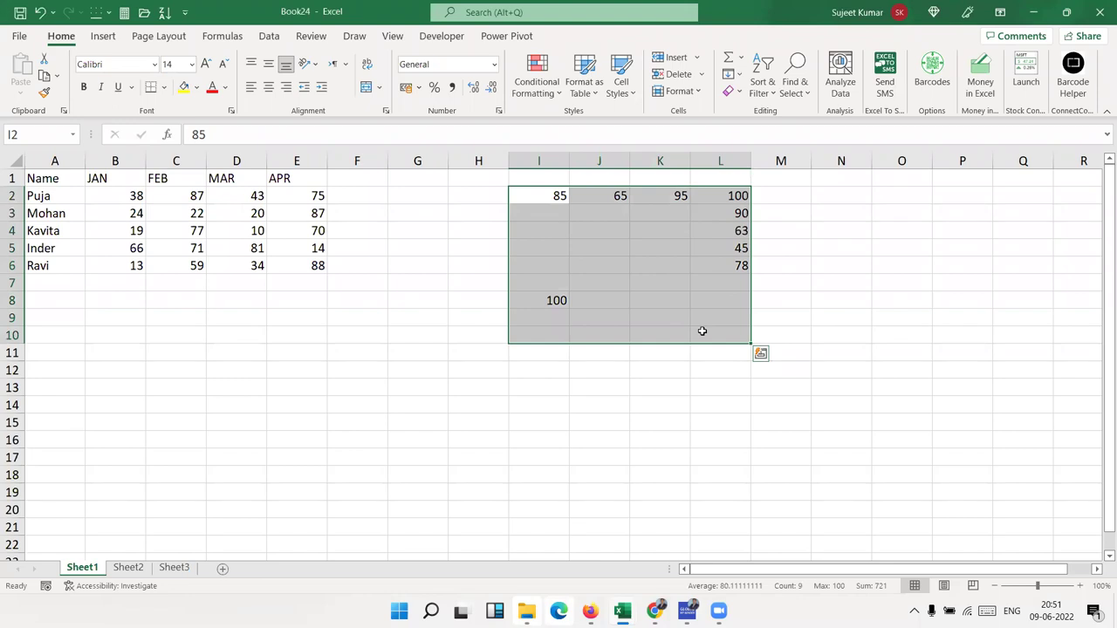
key("Delete")
left_click_drag(40, 181, 298, 263)
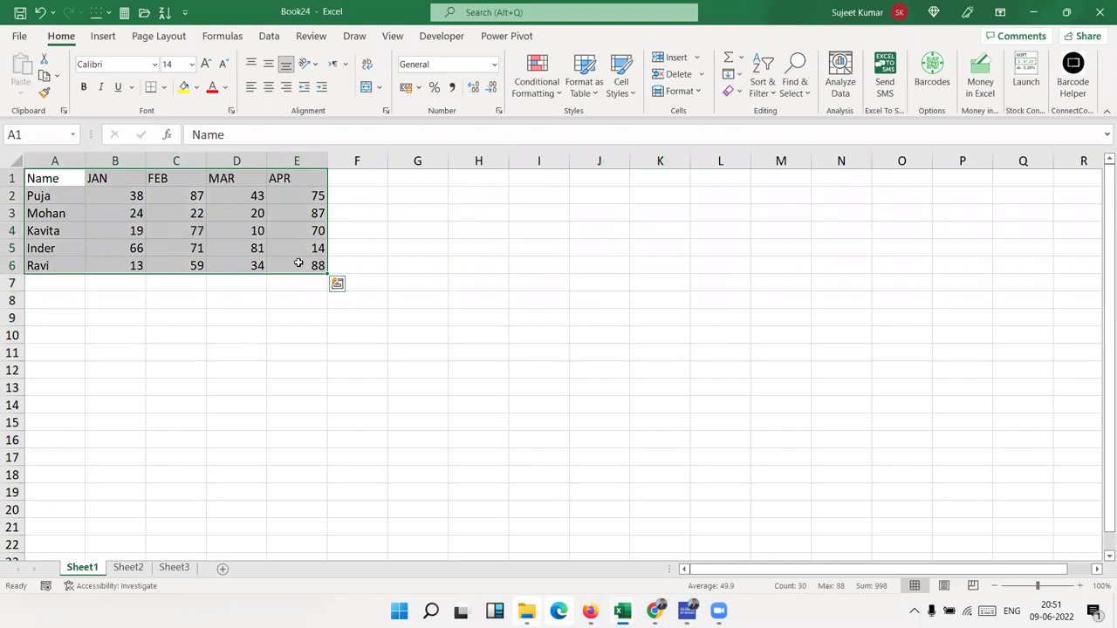
key("ctrl+shift+F3")
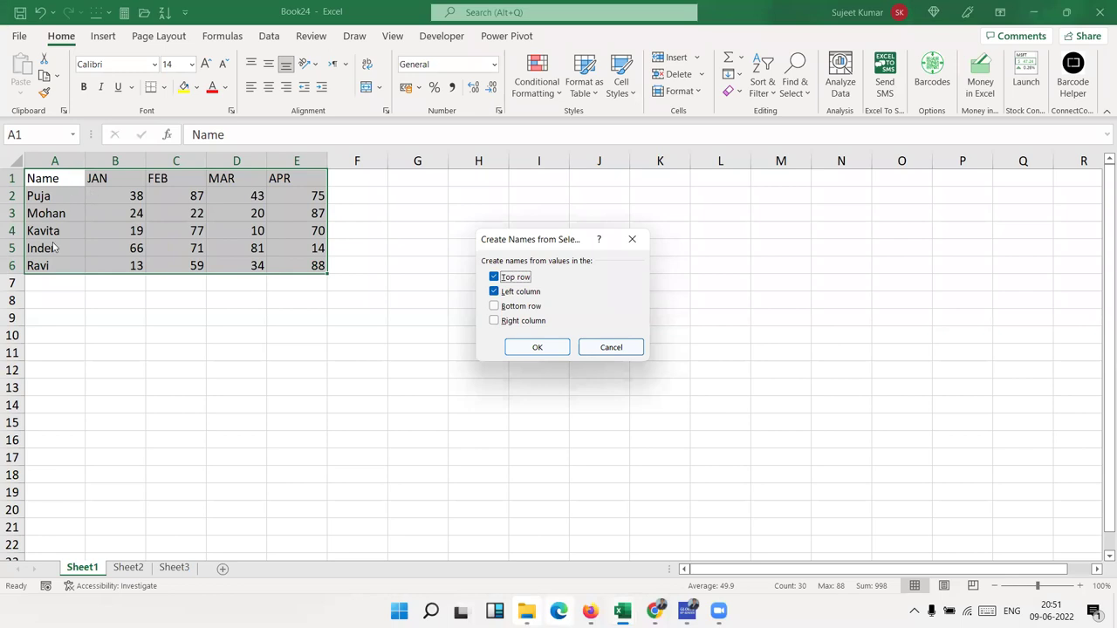
left_click(538, 348)
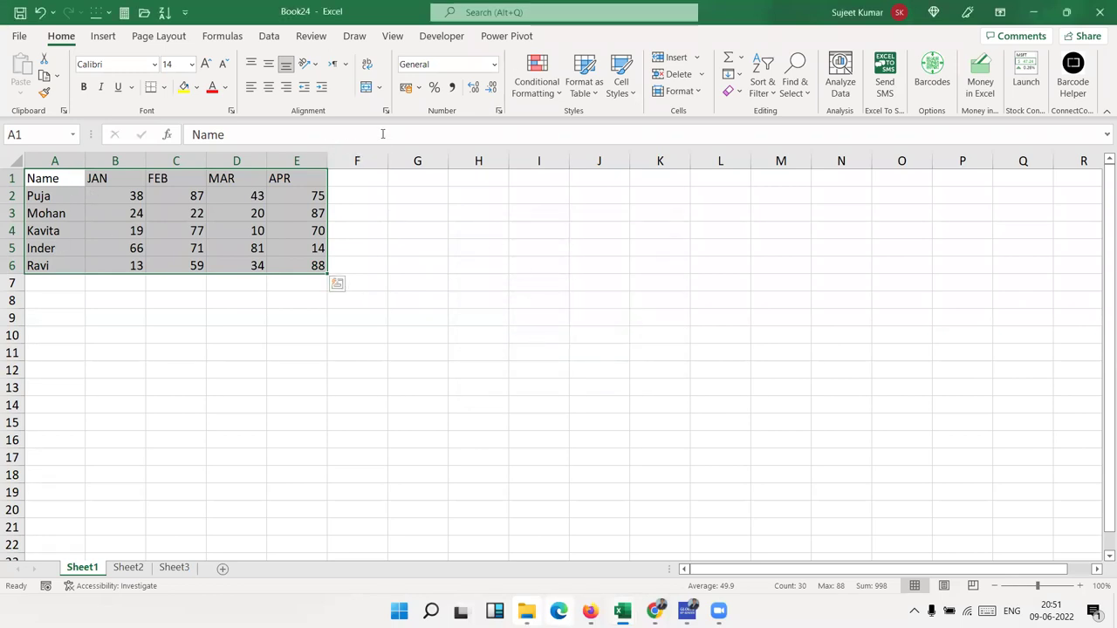
left_click(228, 36)
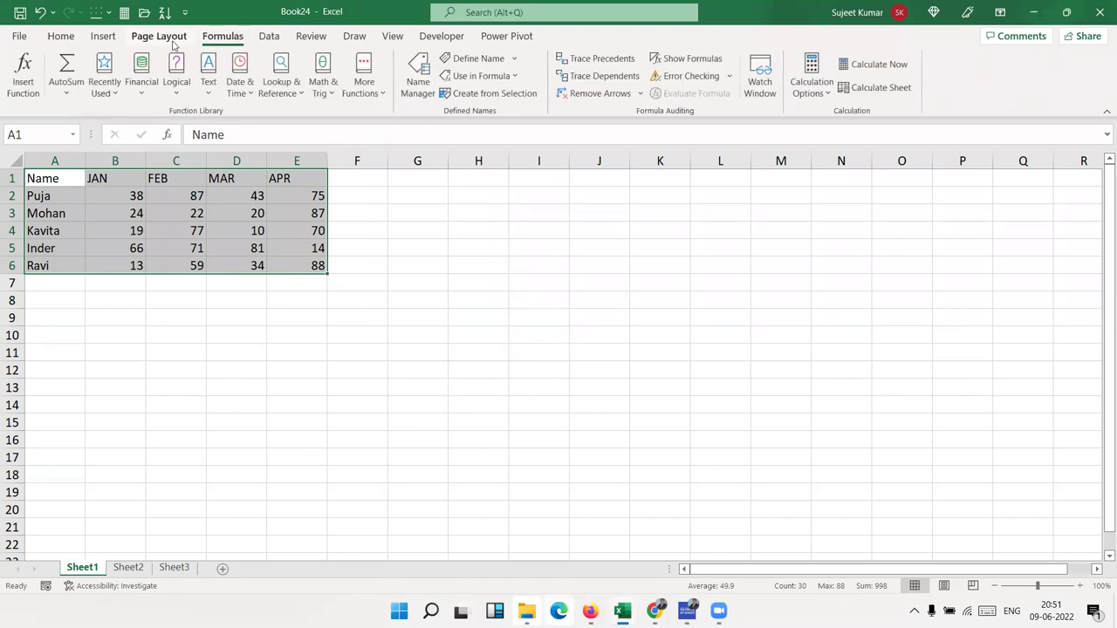
In Name Manager, check the ranges that JAN, FEB and Puja refer to.
left_click(418, 82)
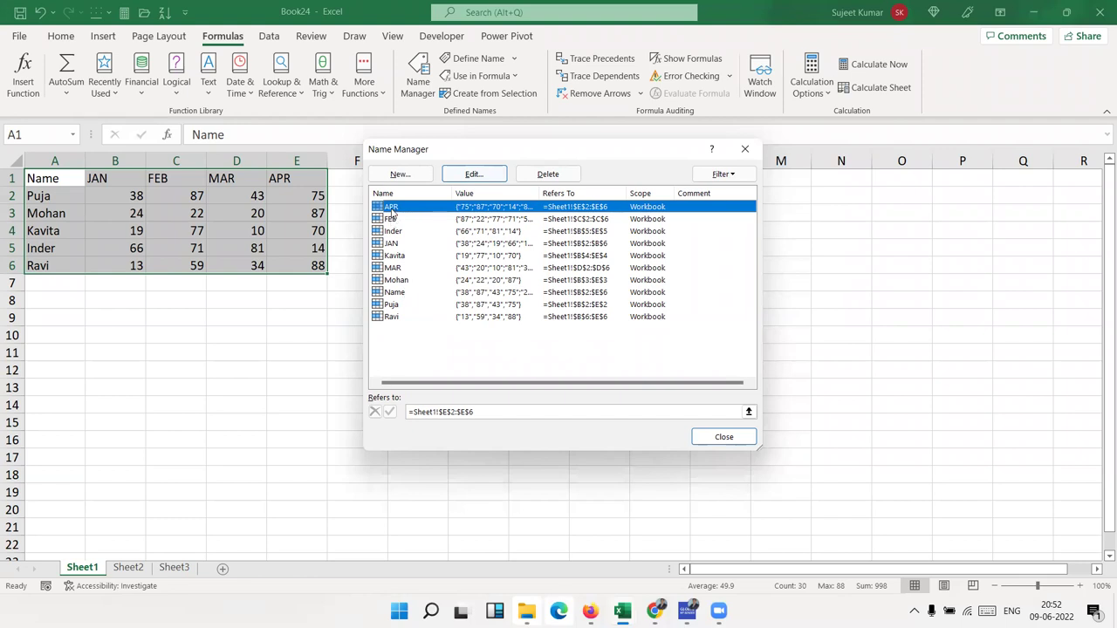
left_click(400, 243)
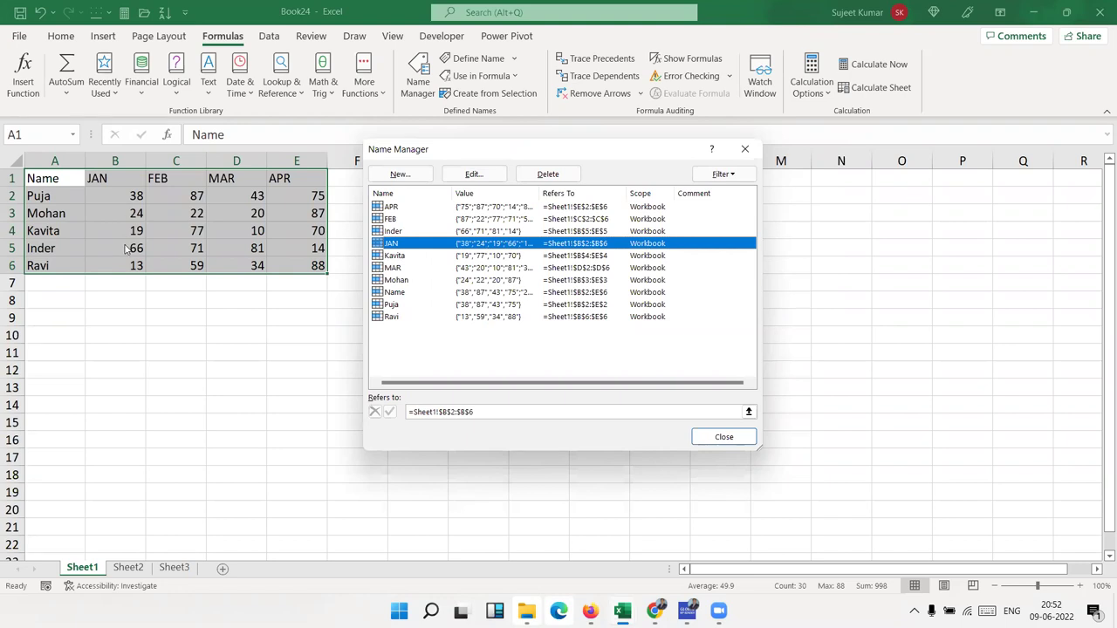
left_click(390, 219)
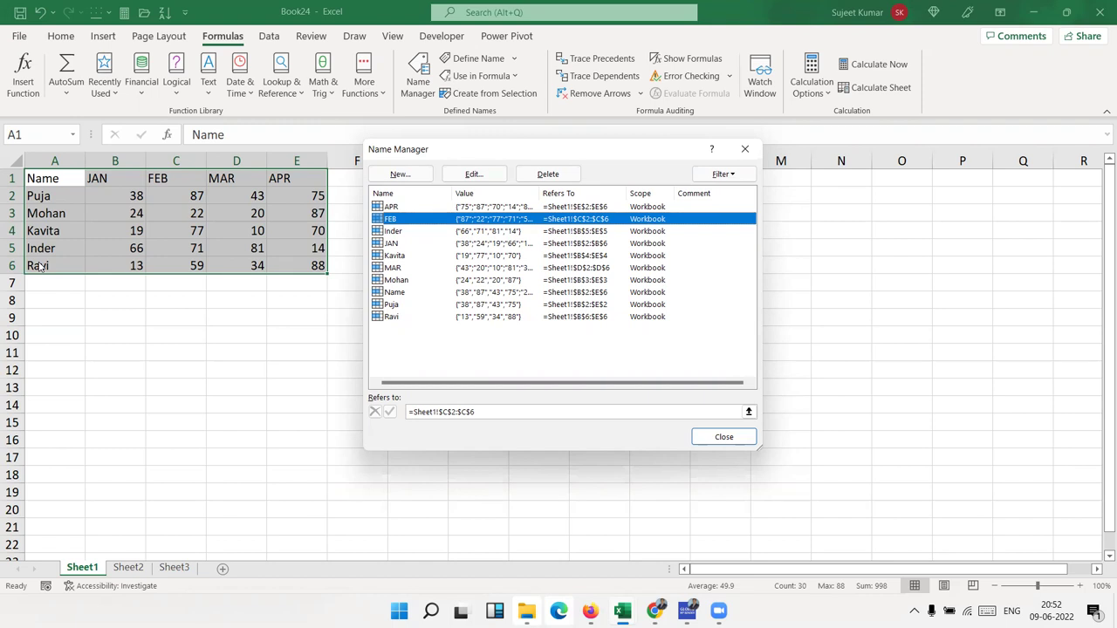
left_click(258, 169)
left_click(397, 305)
Browse the remaining person names and month names up to APR, then close Name Manager.
left_click(454, 415)
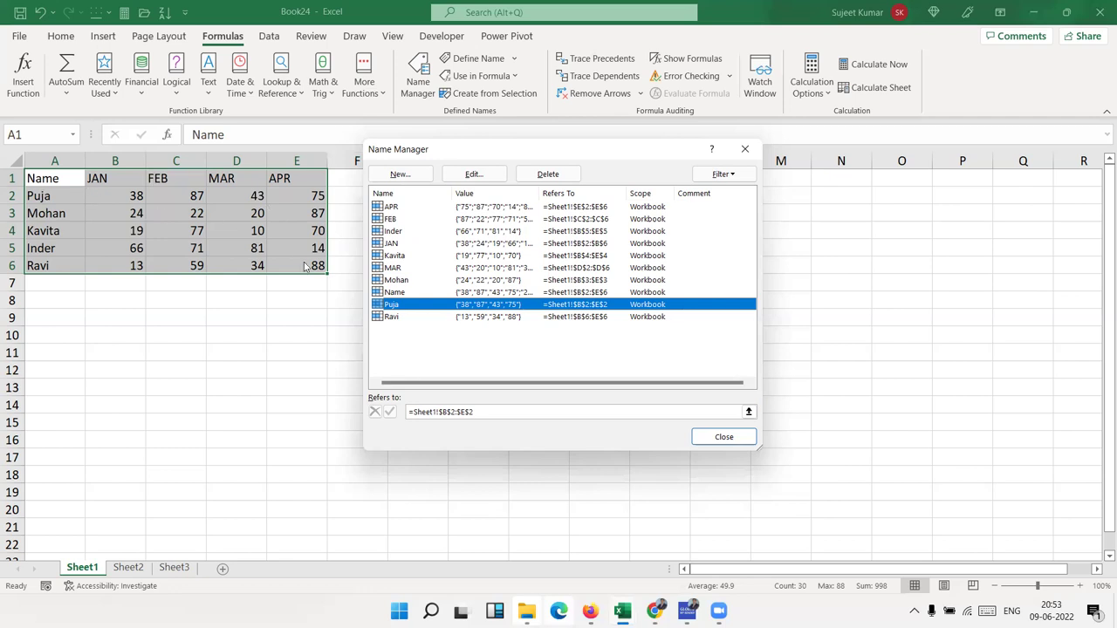
left_click(472, 317)
left_click(476, 304)
left_click(479, 284)
left_click(484, 245)
left_click(494, 219)
left_click(493, 207)
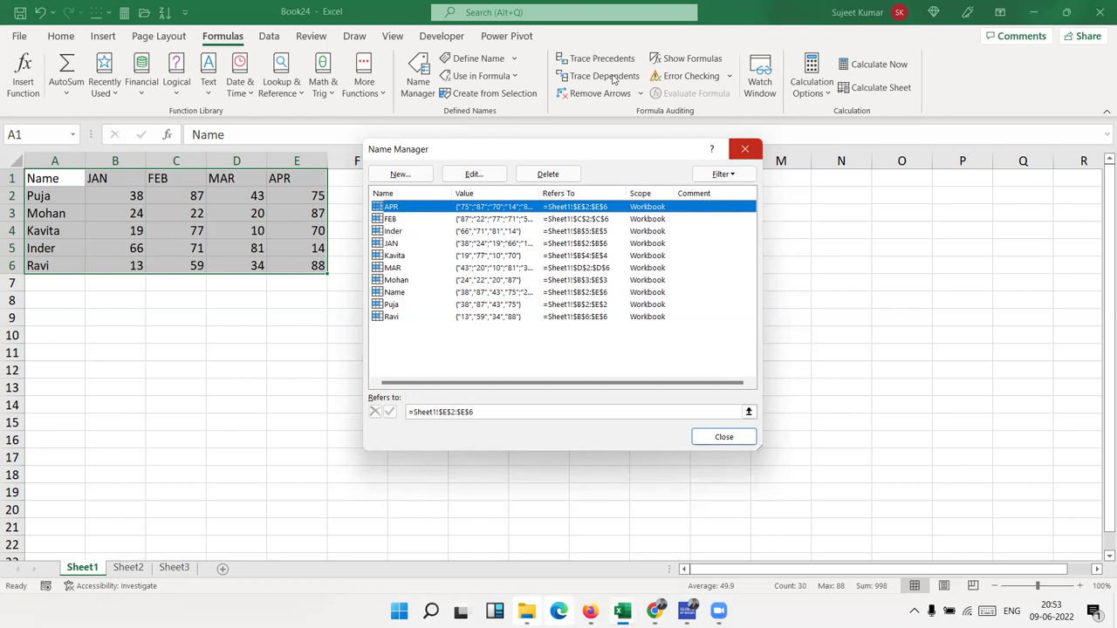
left_click(750, 438)
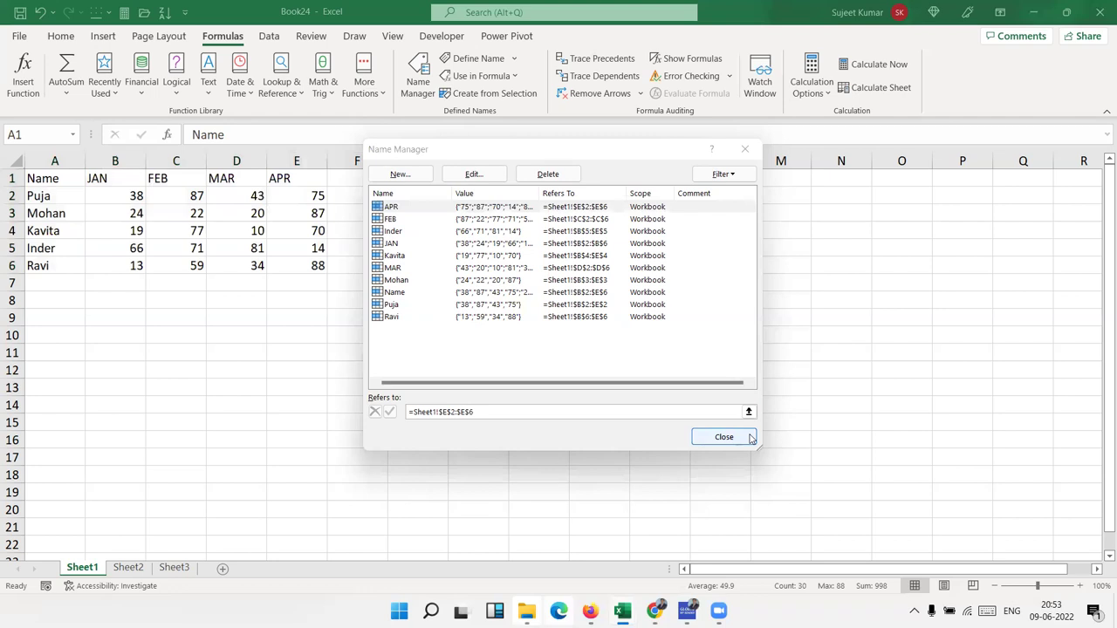
Close Name Manager and add the labels Name in B9 and Month in C8.
left_click(748, 438)
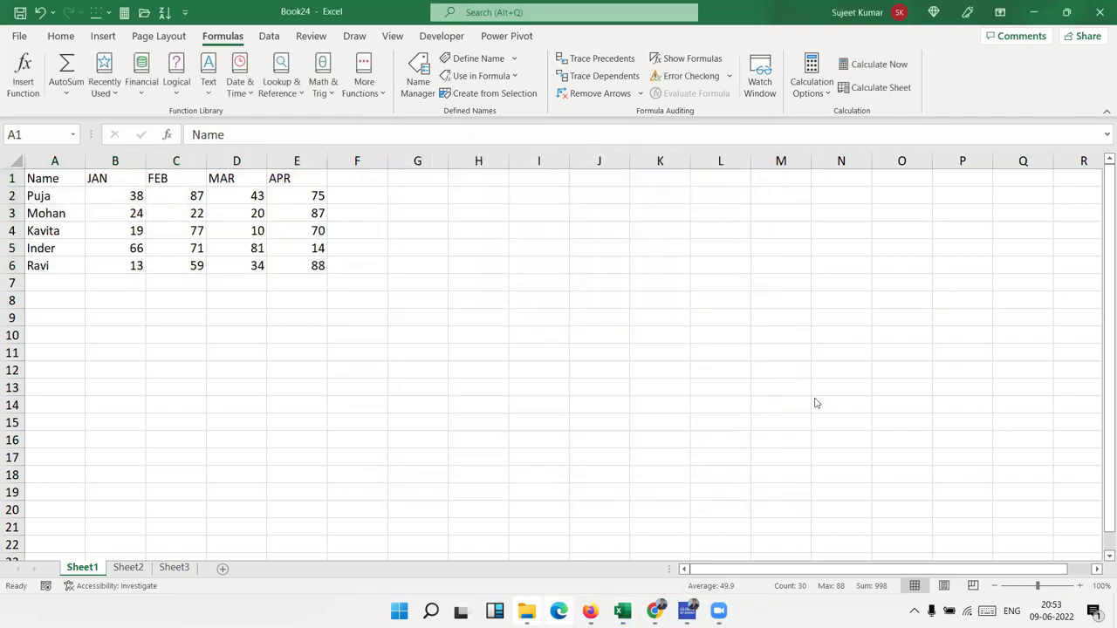
left_click(98, 315)
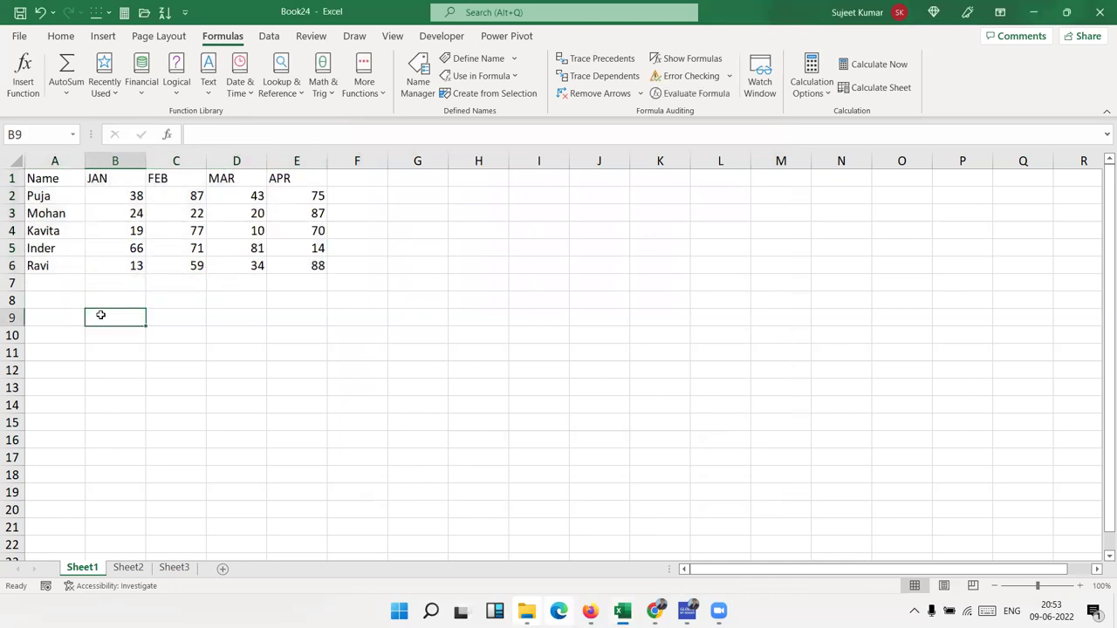
type("Name")
key("Up")
key("Right")
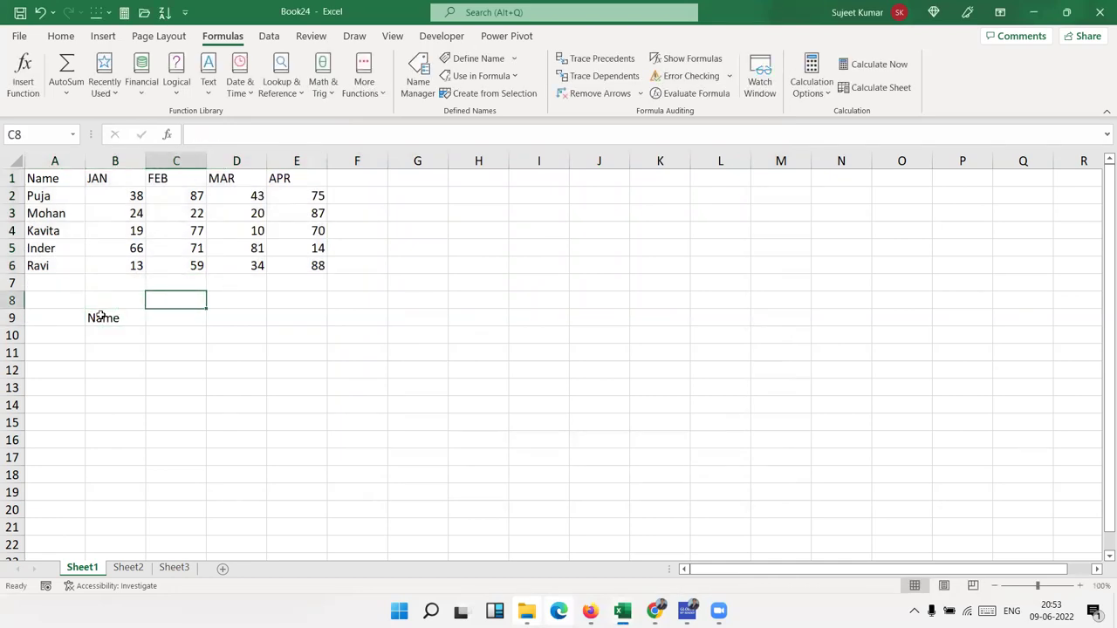
type("Month")
key("Return")
key("Return")
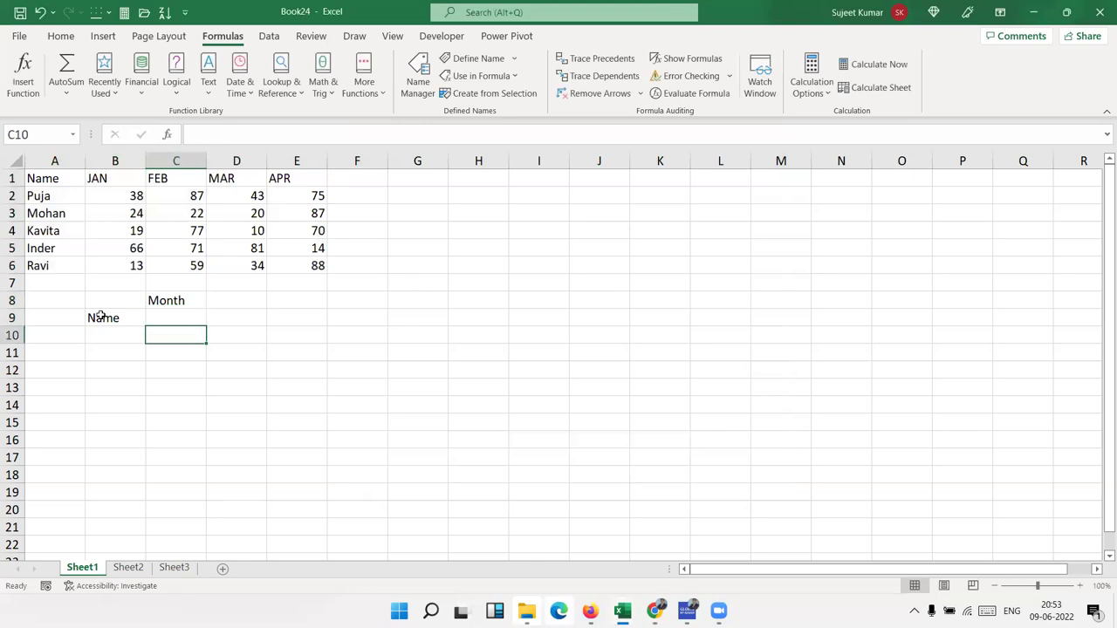
Enter Mohan in B10 and Mar in C9.
key("Left")
type("Mohan")
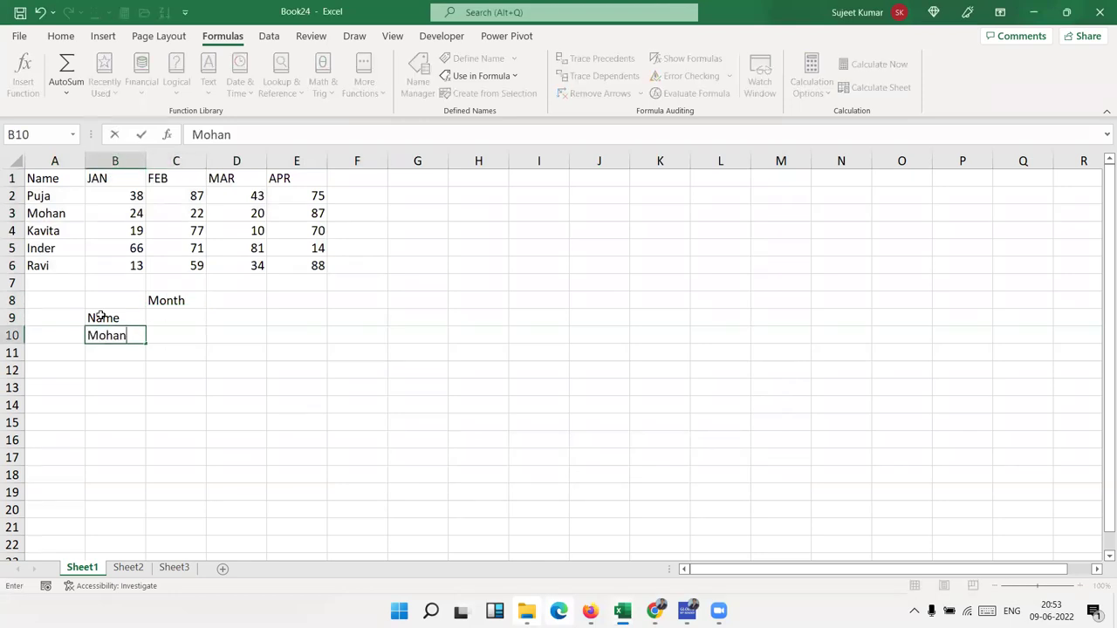
key("Tab")
type("Mar")
key("Escape")
key("Up")
type("Mar")
key("Return")
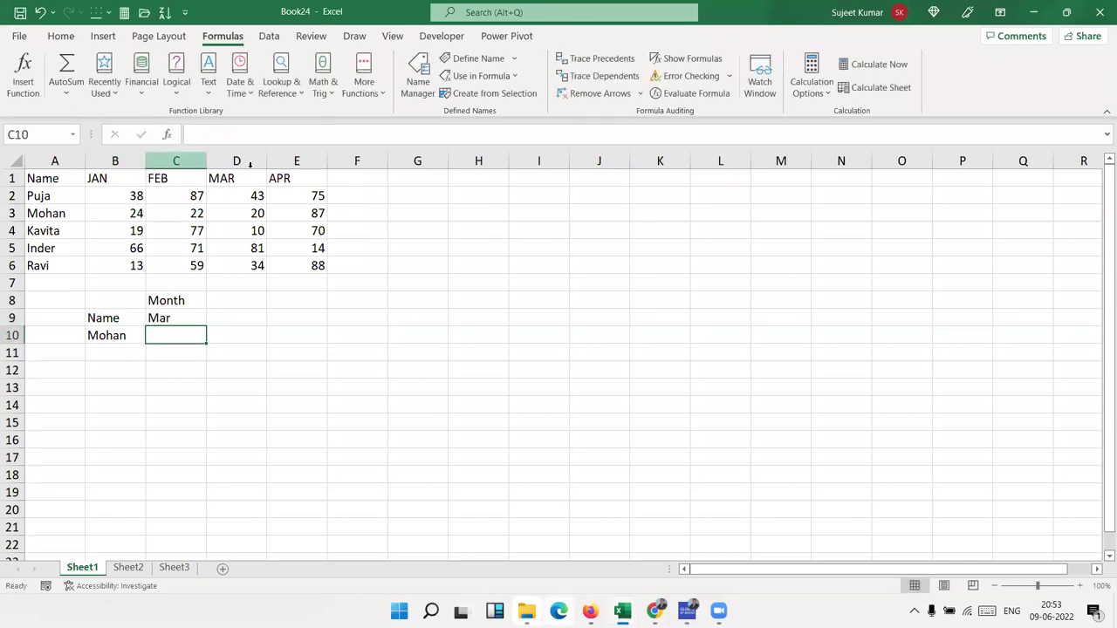
Enter =Mohan MAR in C10 so it returns 20.
left_click(418, 80)
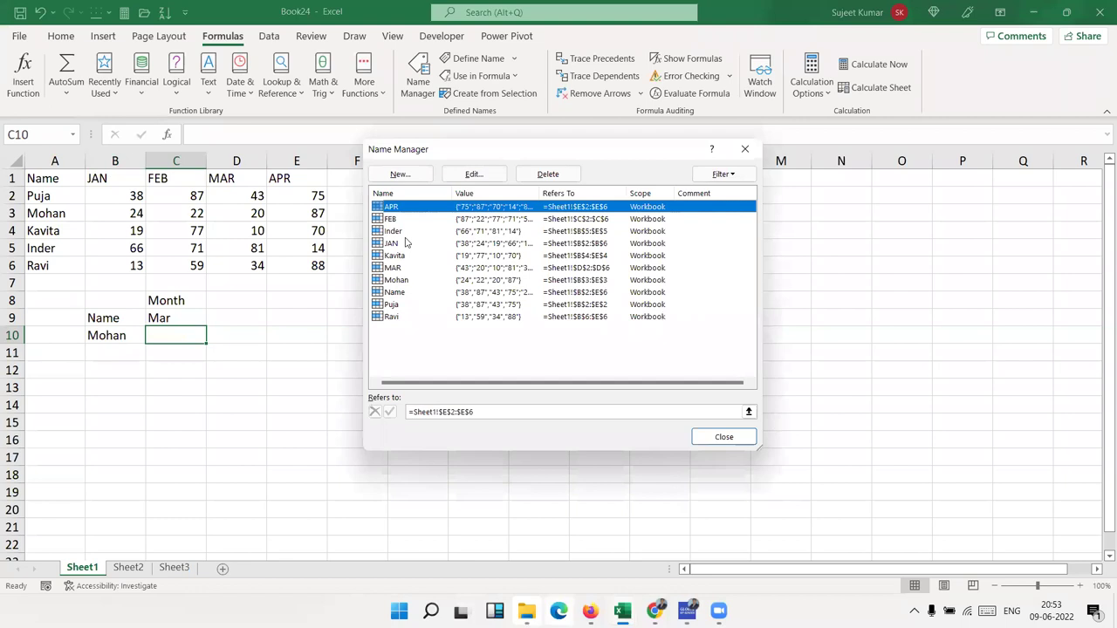
key("Escape")
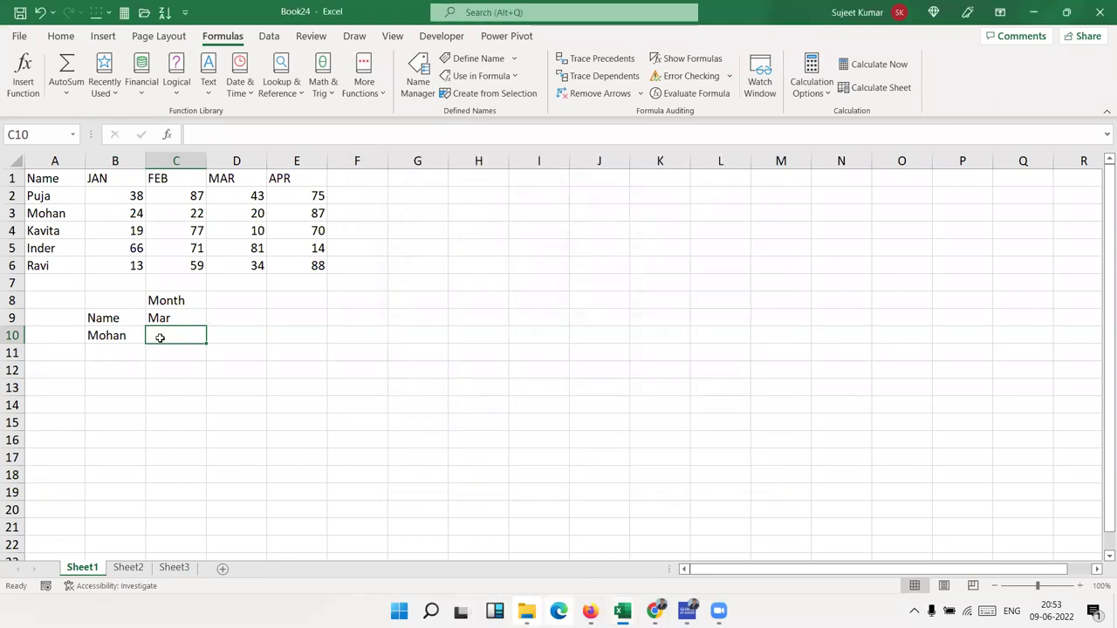
type("monha")
key("BackSpace")
key("BackSpace")
key("BackSpace")
key("BackSpace")
key("BackSpace")
type("=mo")
key("Tab")
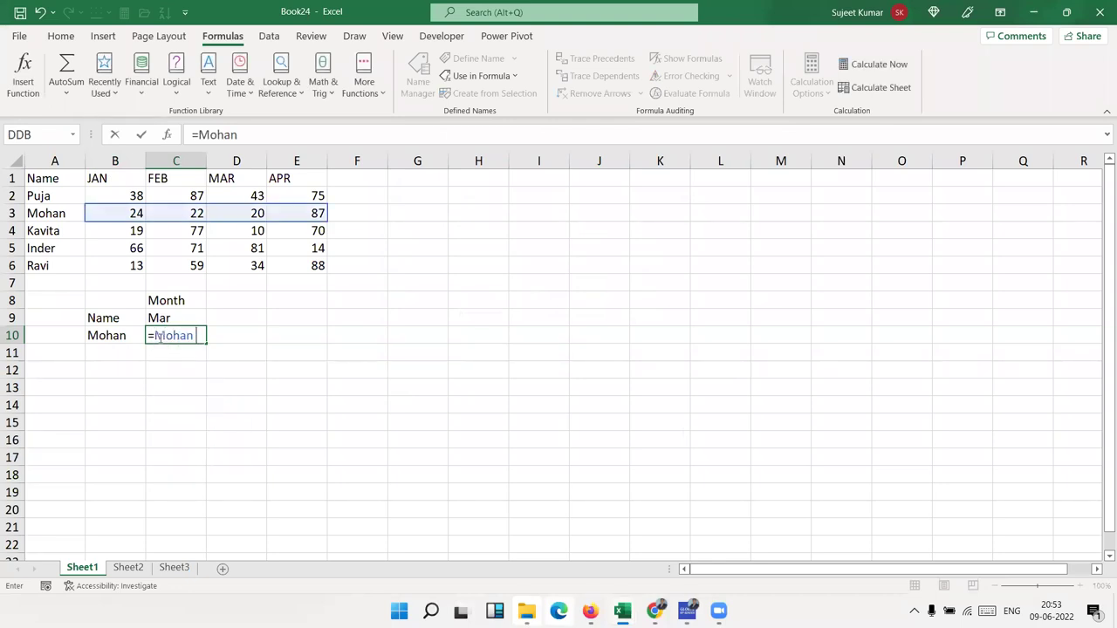
type("mar")
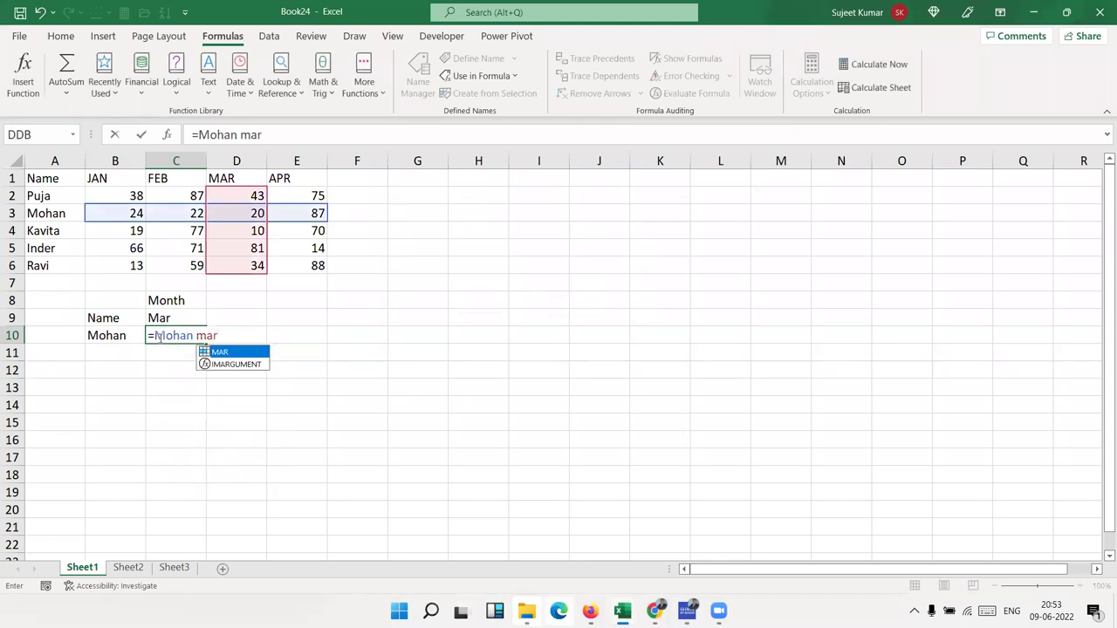
key("Return")
Highlight Mohan's row values and the MAR column to confirm the 20 intersection.
left_click(157, 336)
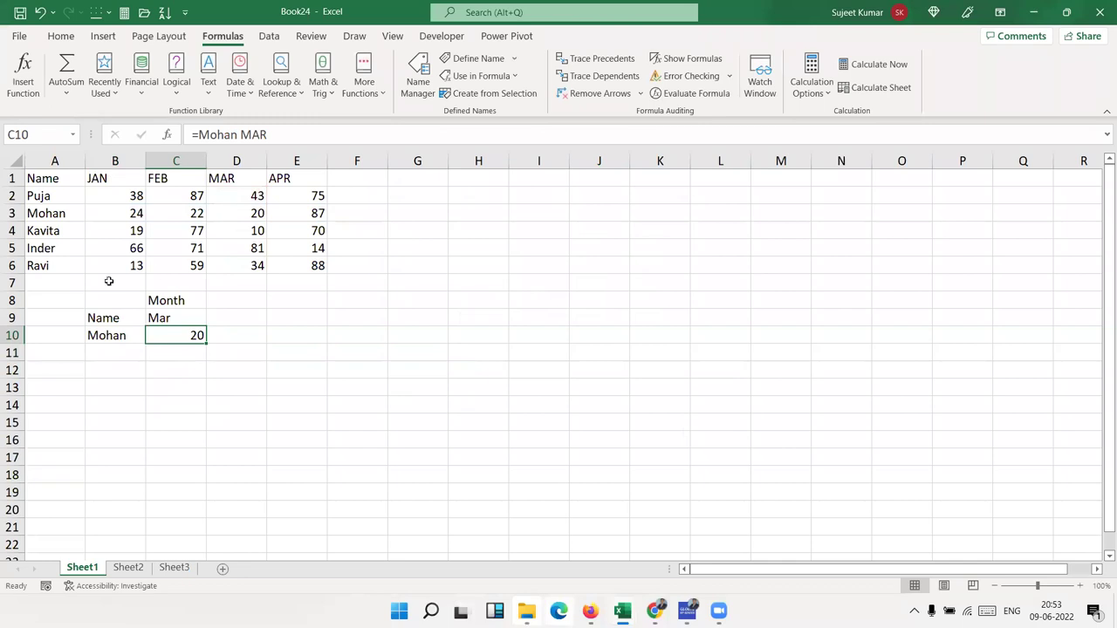
left_click(48, 212)
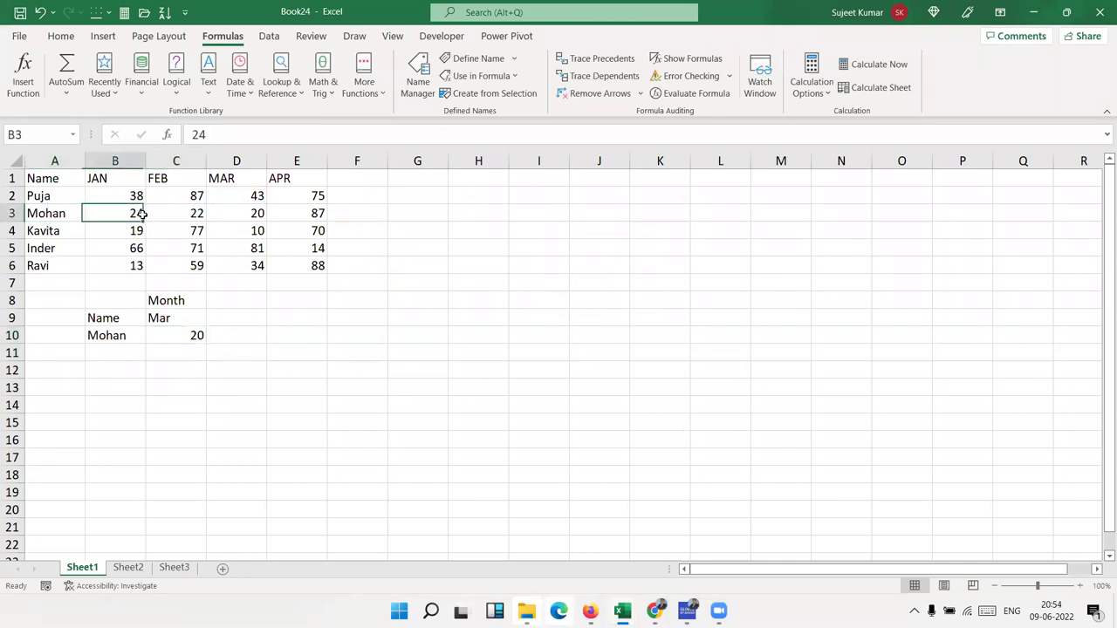
left_click_drag(142, 213, 236, 211)
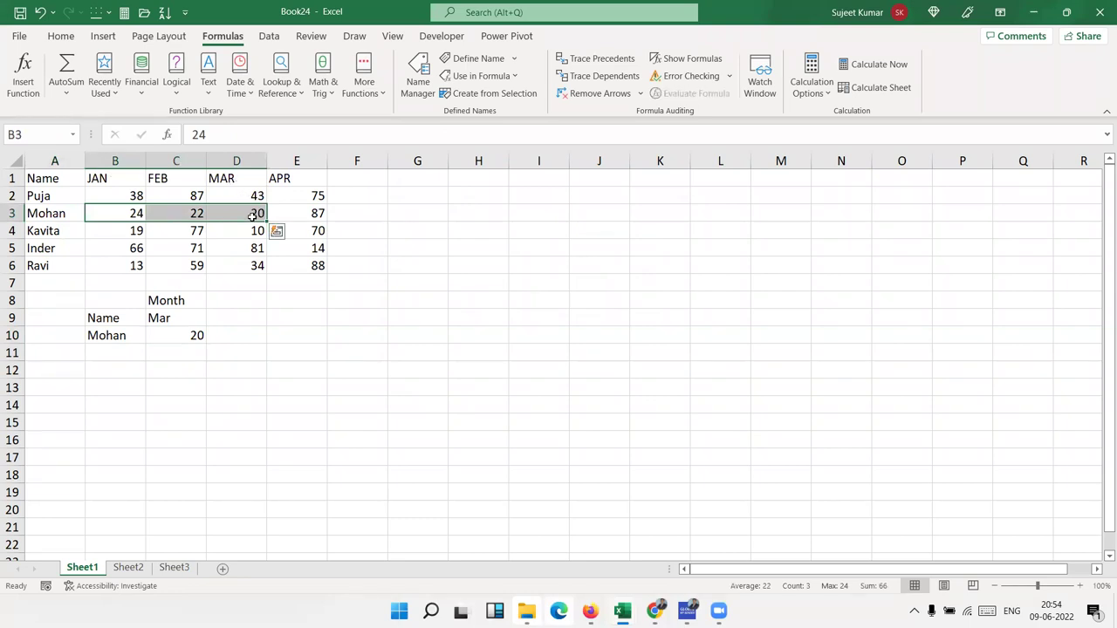
left_click_drag(254, 196, 258, 264, "ctrl")
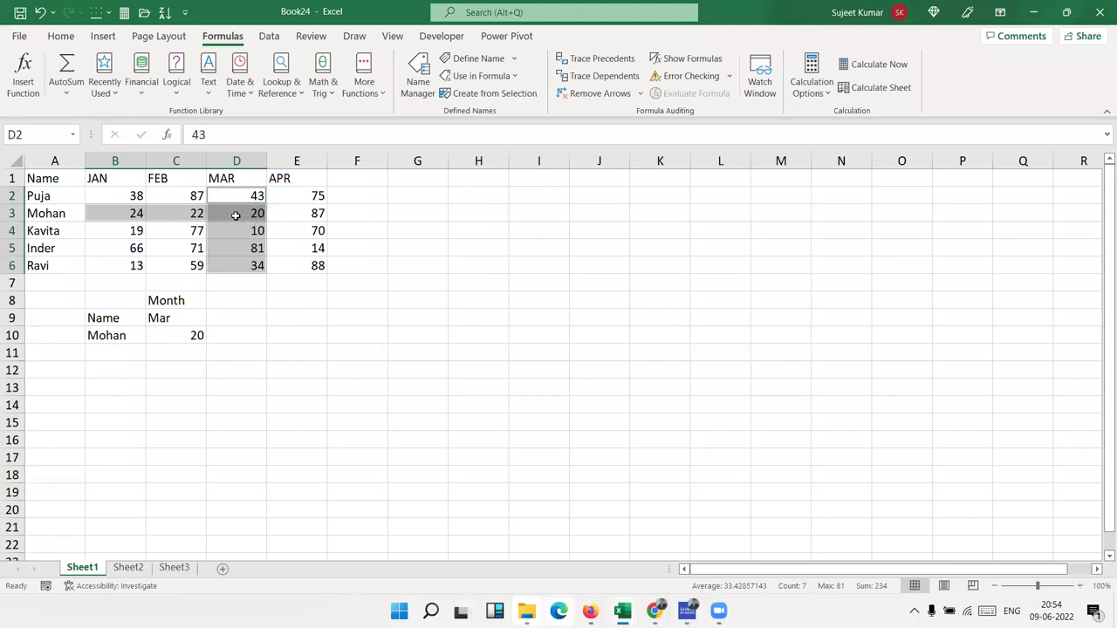
Enter 78, 98, 98 and 100 across I2:L2.
left_click(479, 242)
left_click(545, 201)
type("78")
key("Tab")
type("98")
key("Tab")
type("9")
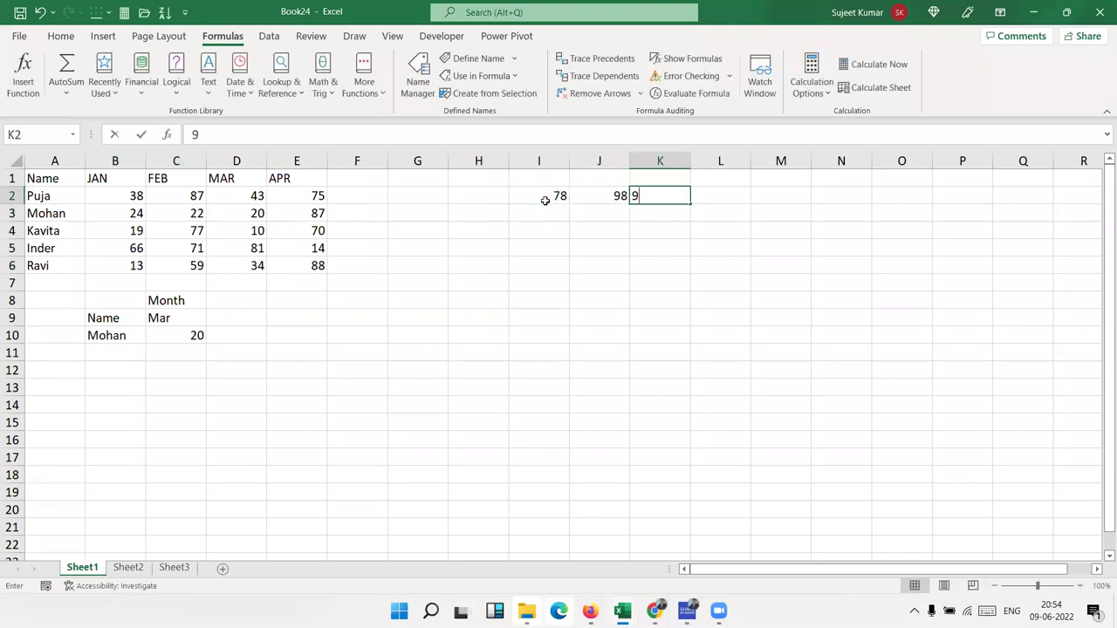
type("8")
key("Tab")
type("98")
key("Down")
key("Up")
type("100")
key("Return")
Enter 25, 36, 63 in L3:L5 and 52 in L1.
type("25")
key("Return")
type("36")
key("Return")
type("63")
key("Return")
key("Up")
key("Up")
key("Up")
key("Up")
key("Up")
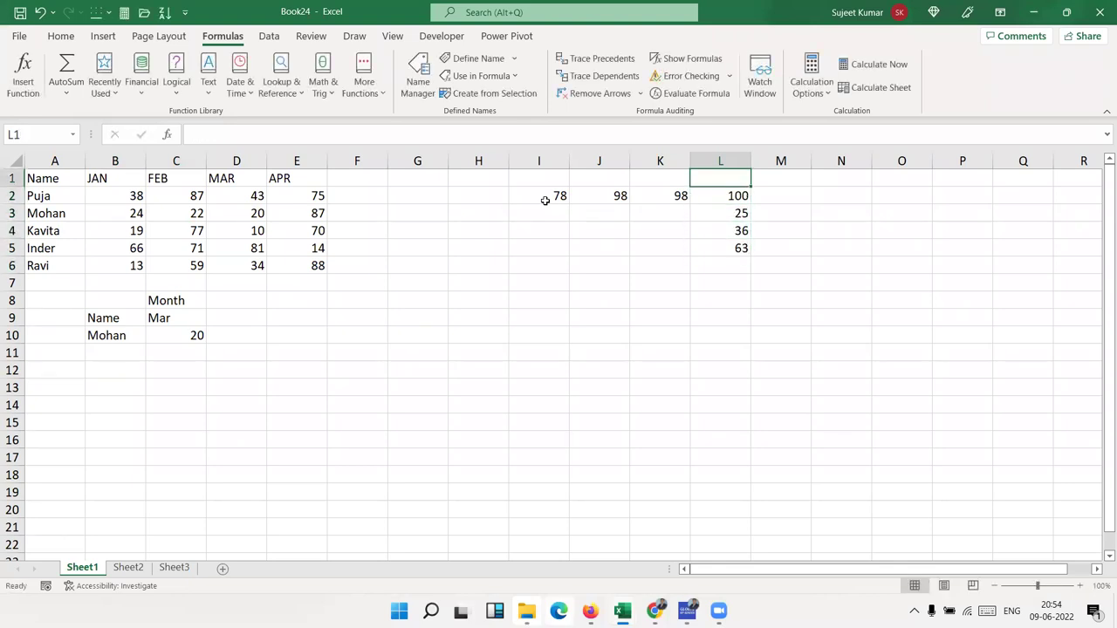
type("52")
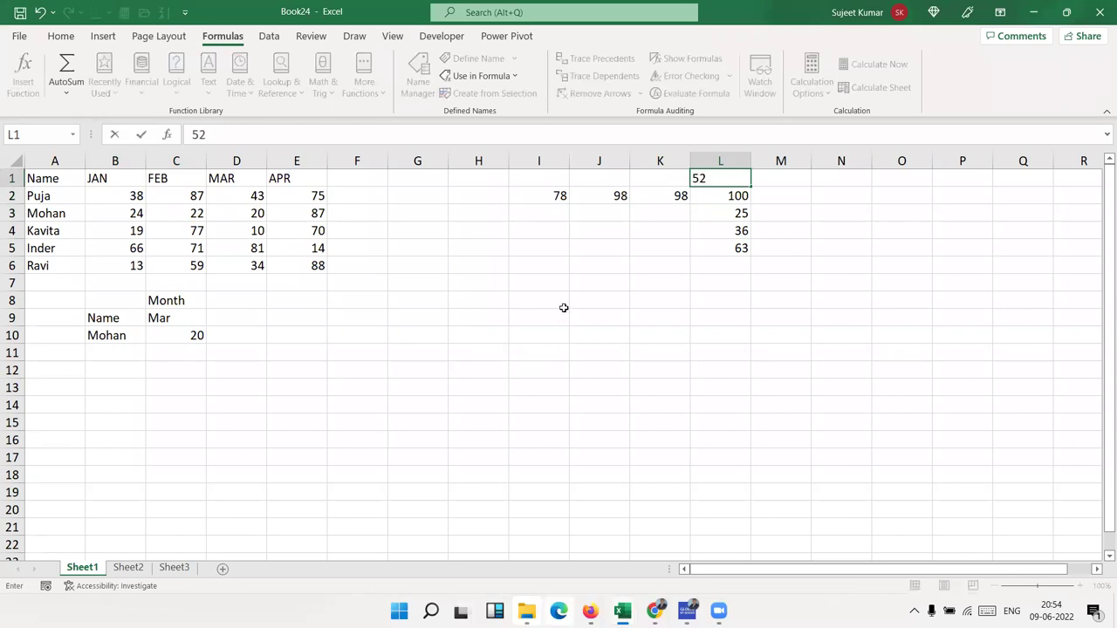
Enter =I2:L2 L1:L5 in I7, returning 100.
left_click(565, 281)
type("=")
mouse_move(543, 193)
left_mouse_down()
mouse_move(699, 196)
mouse_move(738, 246)
left_mouse_up()
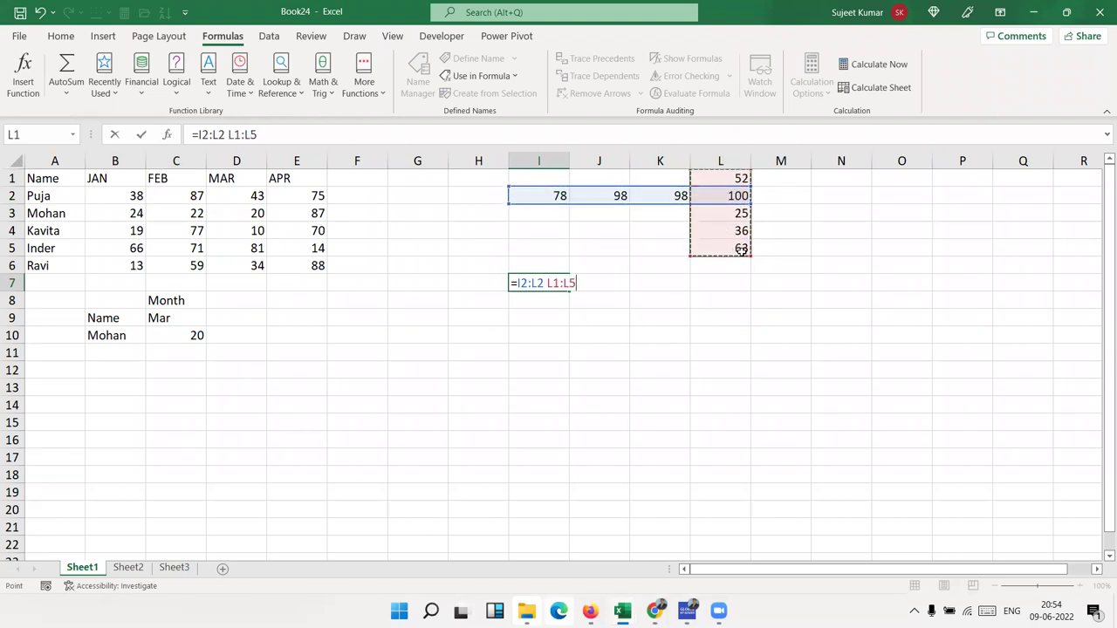
key("ctrl+Return")
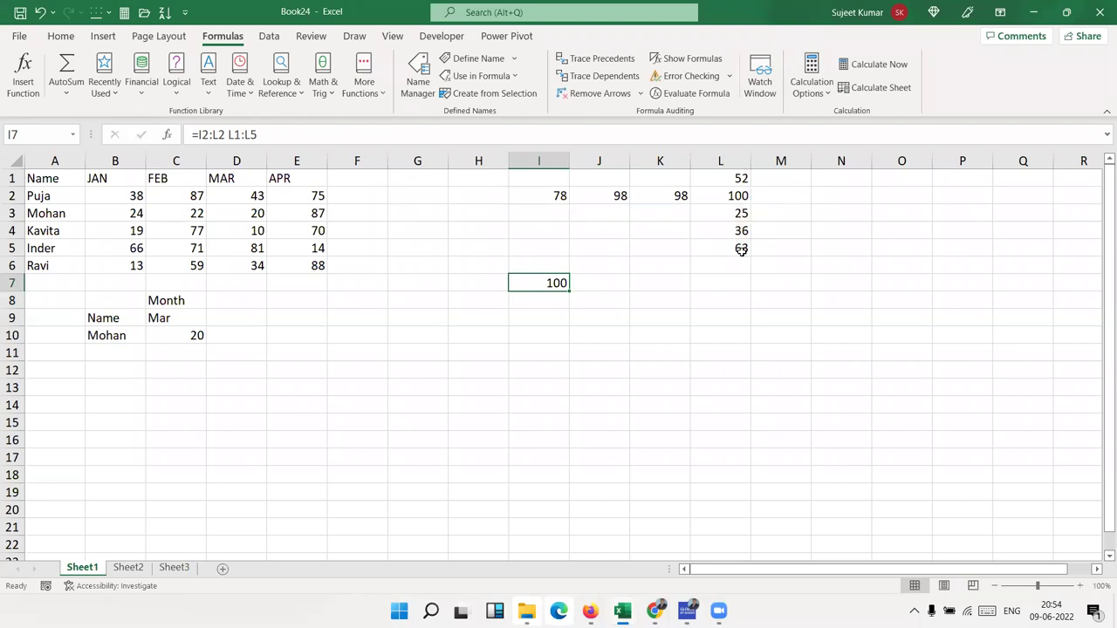
double_click(541, 291)
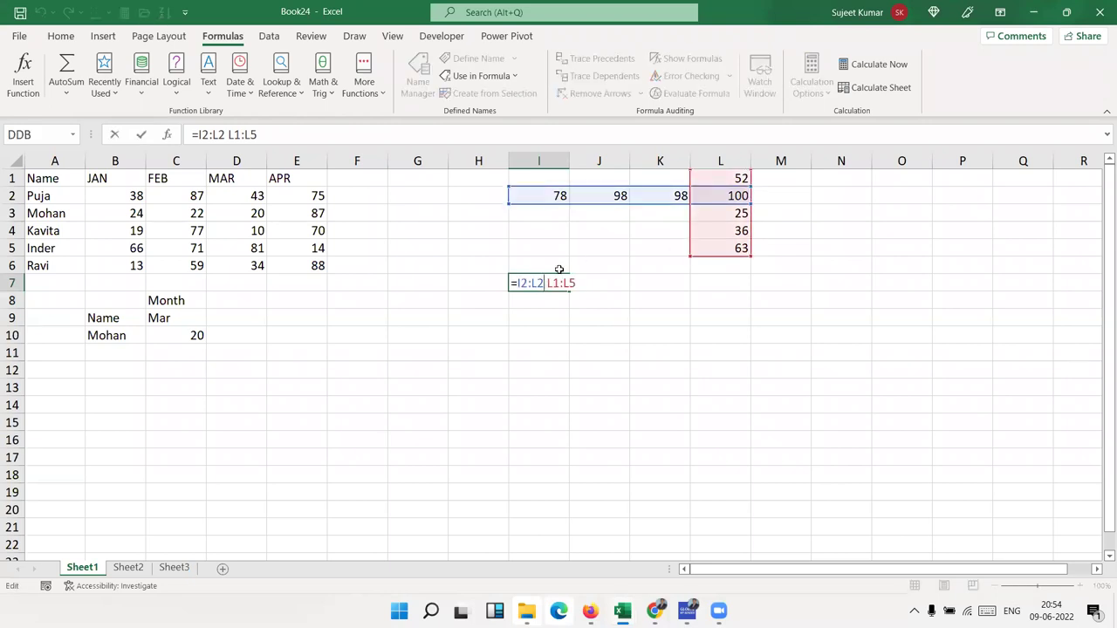
key("Escape")
Re-commit C10's =Mohan MAR formula so it returns 20.
left_click(173, 324)
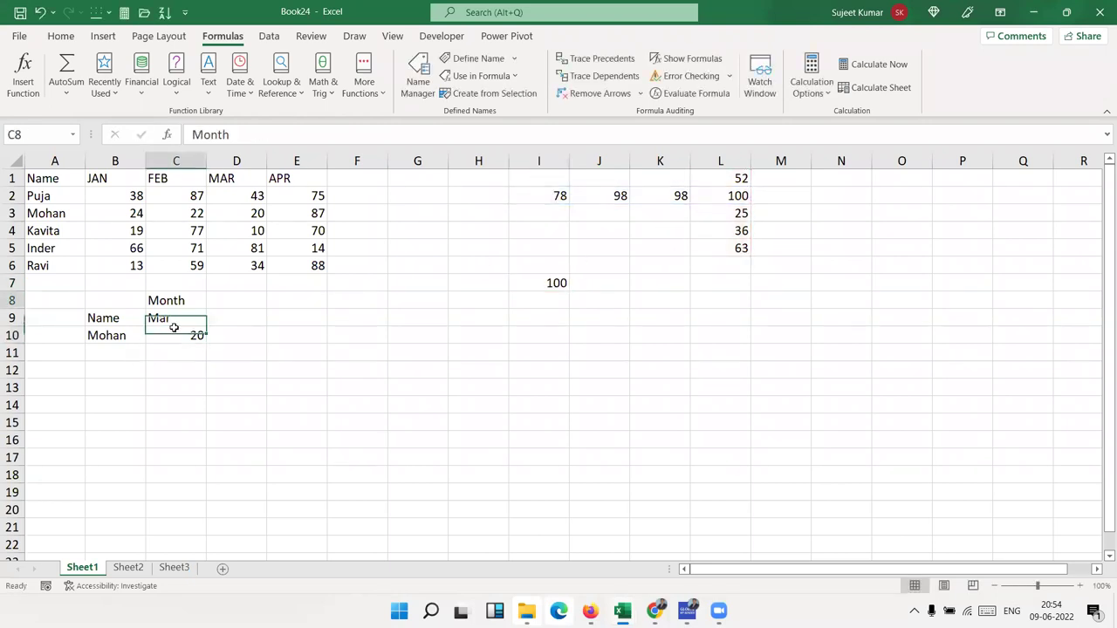
double_click(175, 332)
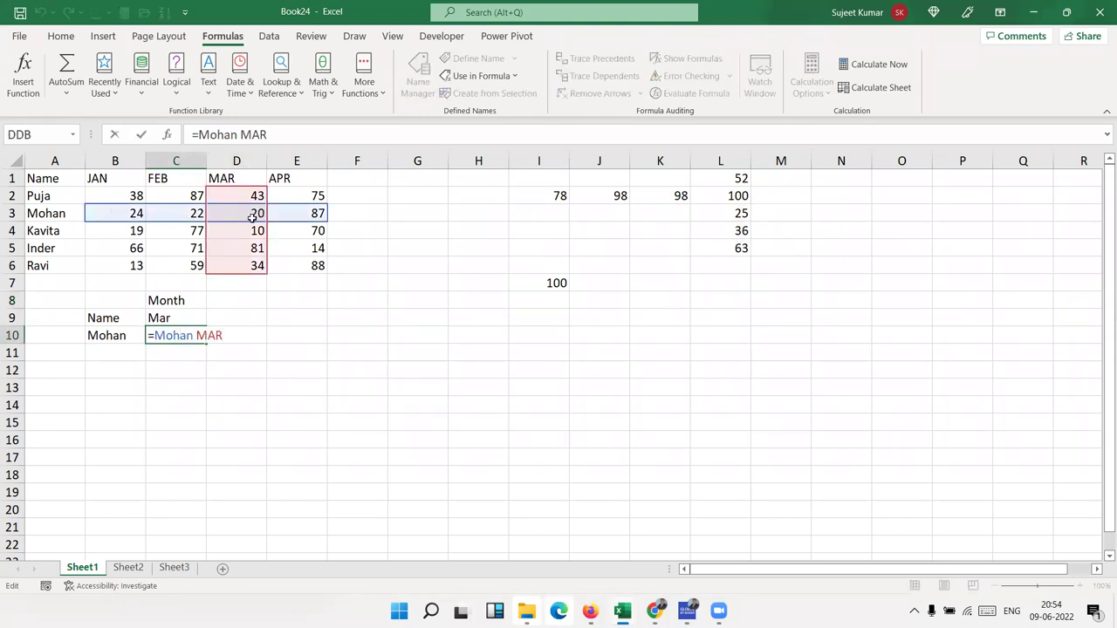
double_click(171, 336)
double_click(211, 335)
key("ctrl+Return")
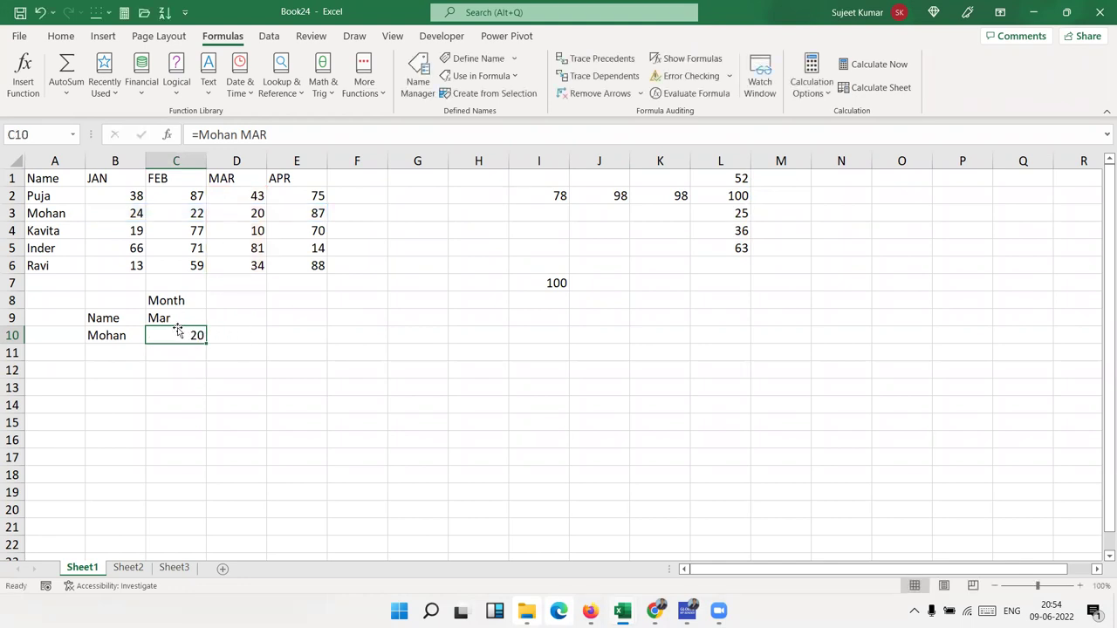
Check the Mar and Mohan inputs and C10, cancelling a stray edit so C10 keeps 20.
left_click(159, 323)
left_click(160, 319)
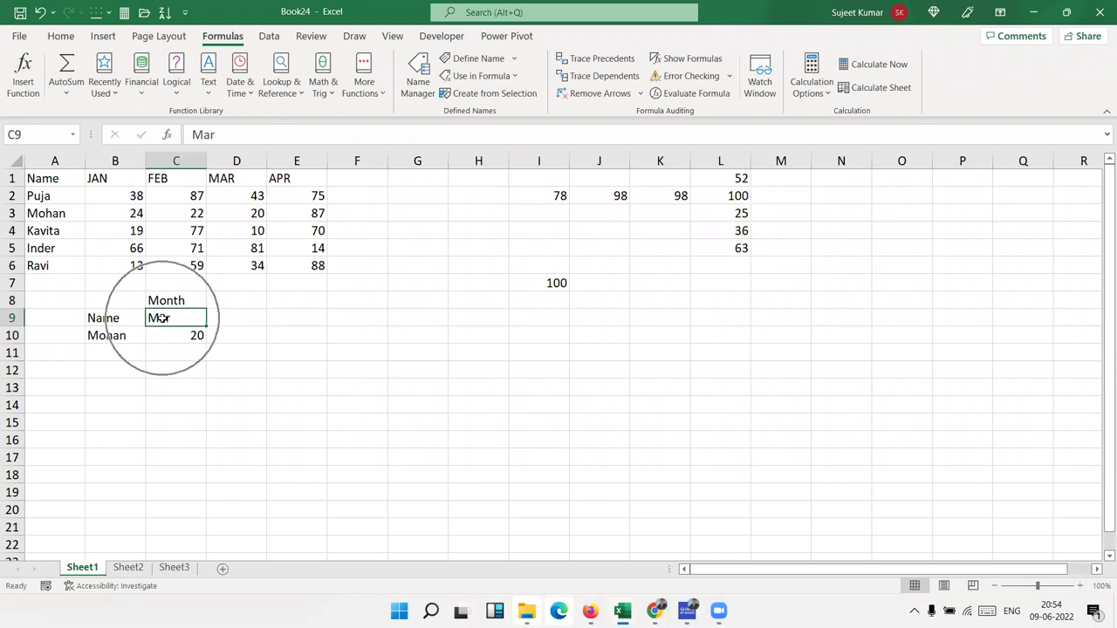
left_click(126, 337)
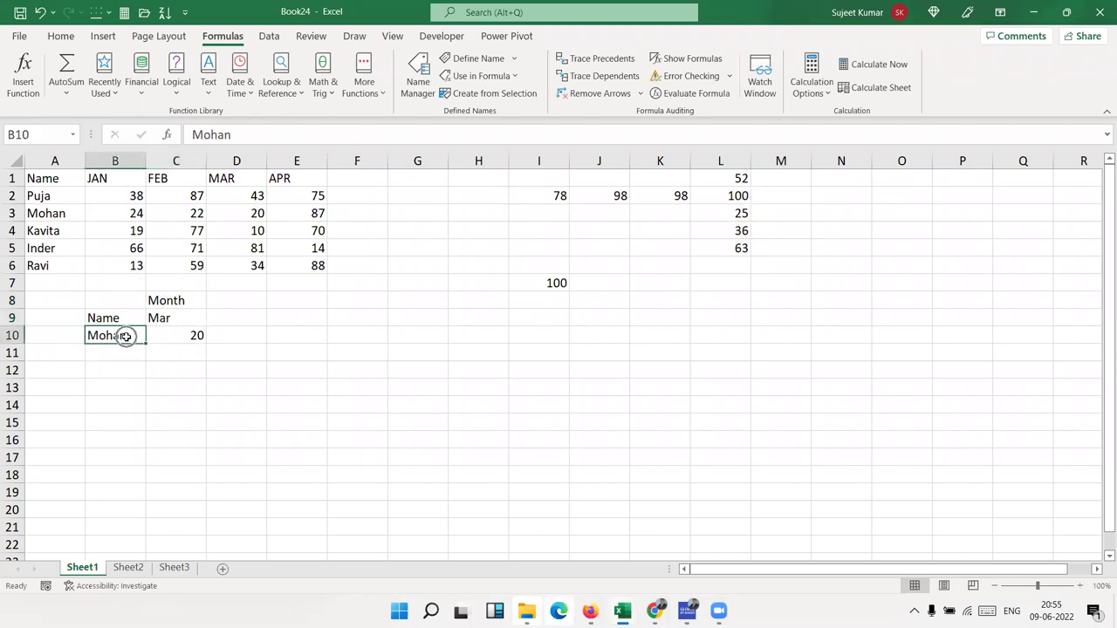
left_click(163, 330)
type("=")
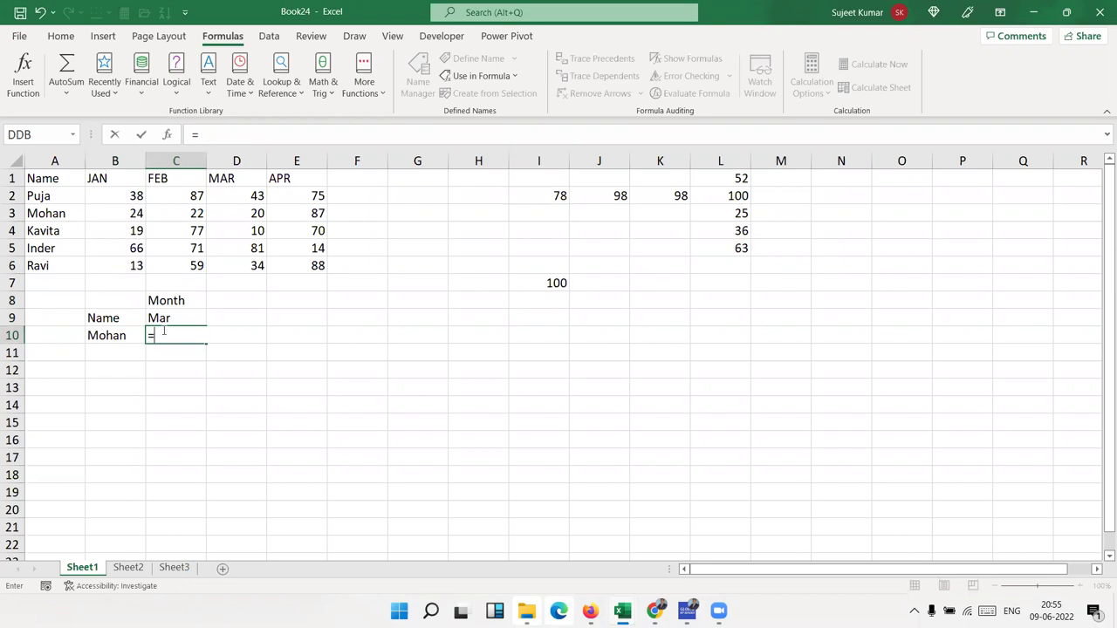
type("in")
key("Escape")
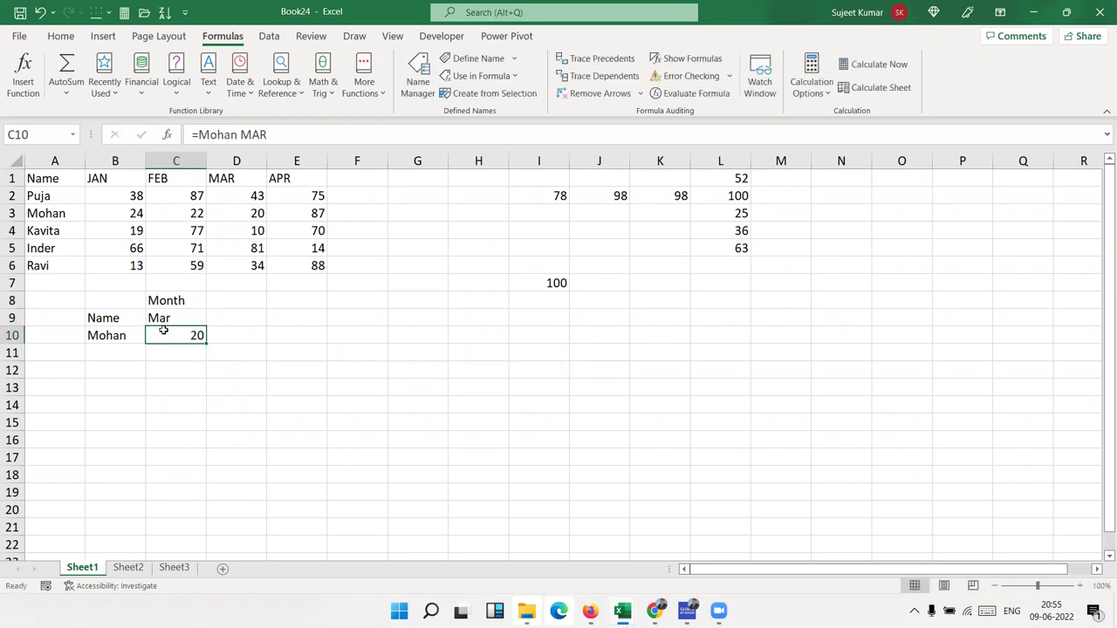
left_click(374, 348)
left_click(430, 266)
left_click(404, 315)
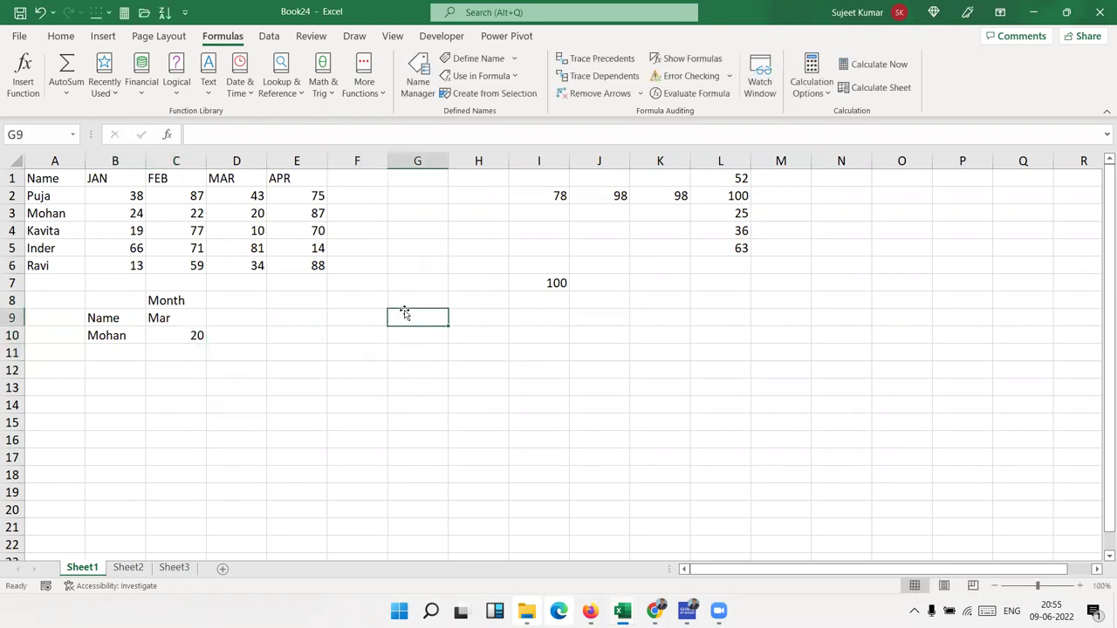
type("A")
key("BackSpace")
type("=a1")
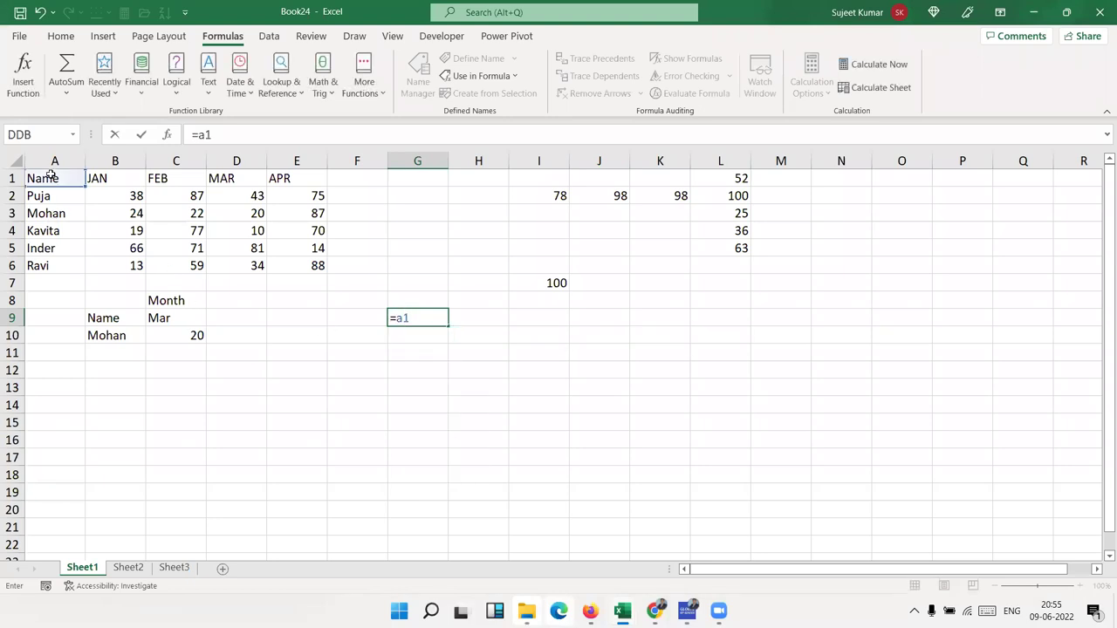
key("Return")
key("ctrl+z")
type("=")
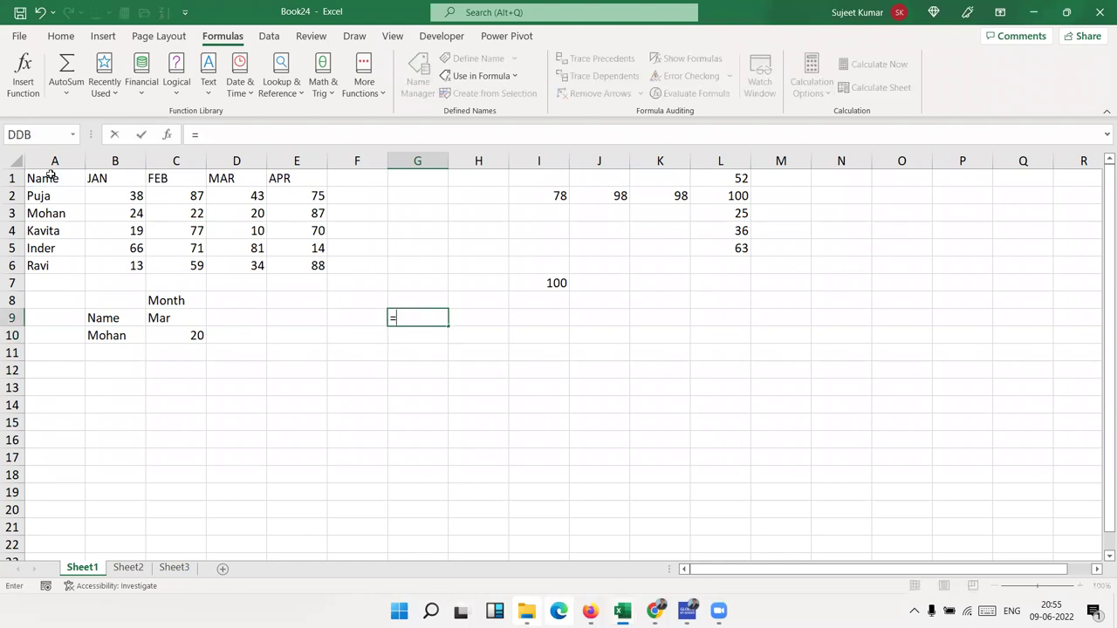
type("sum")
key("Tab")
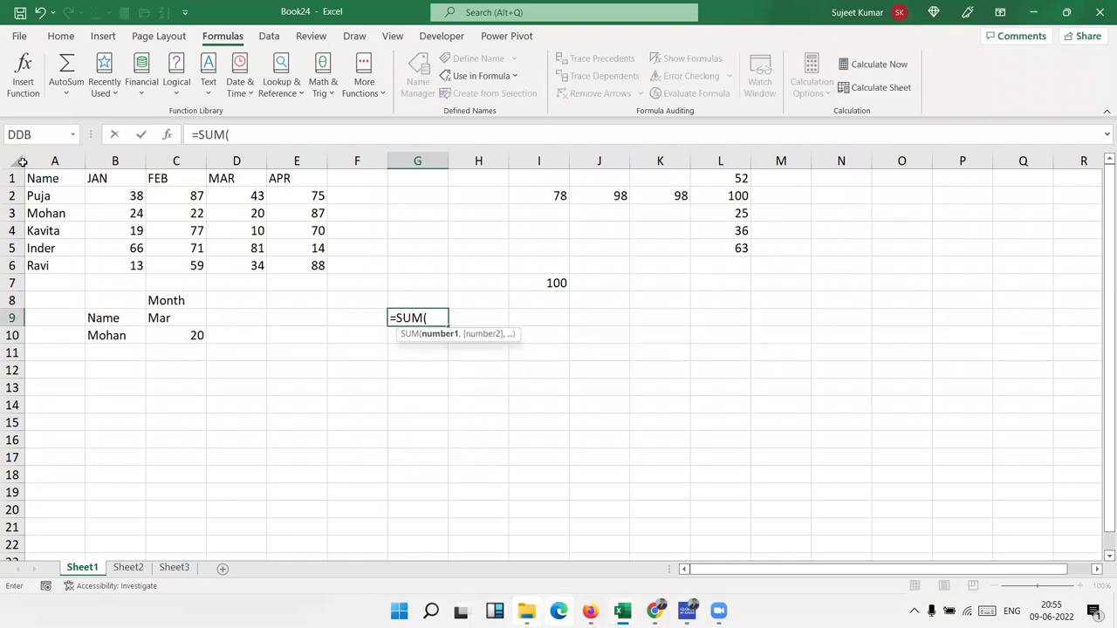
left_click(128, 197)
left_click_drag(127, 197, 156, 197)
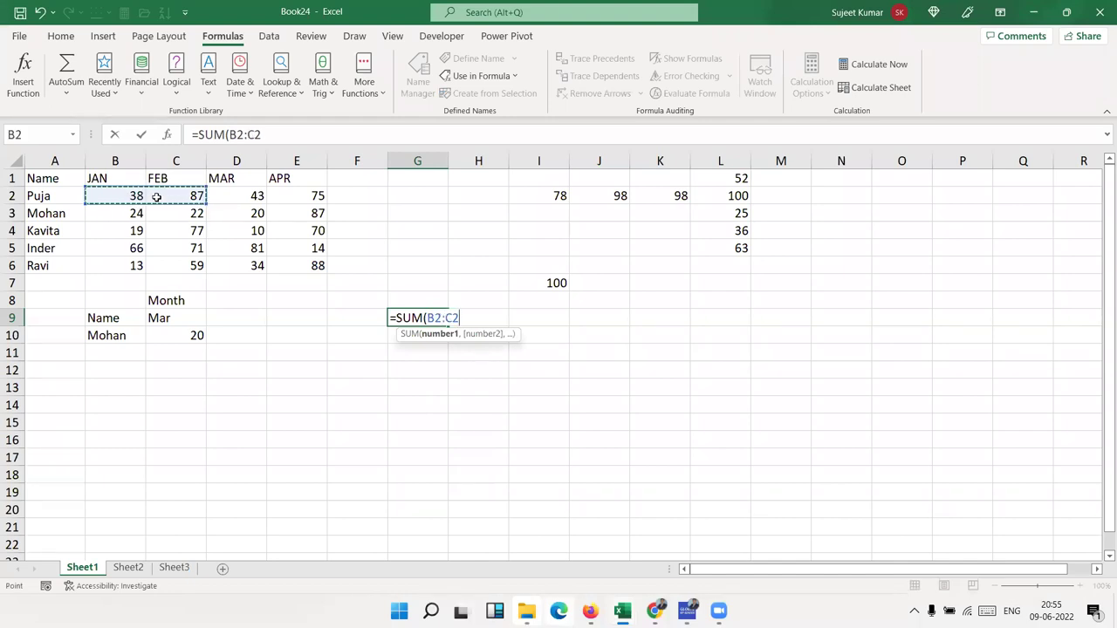
key("Return")
key("Up")
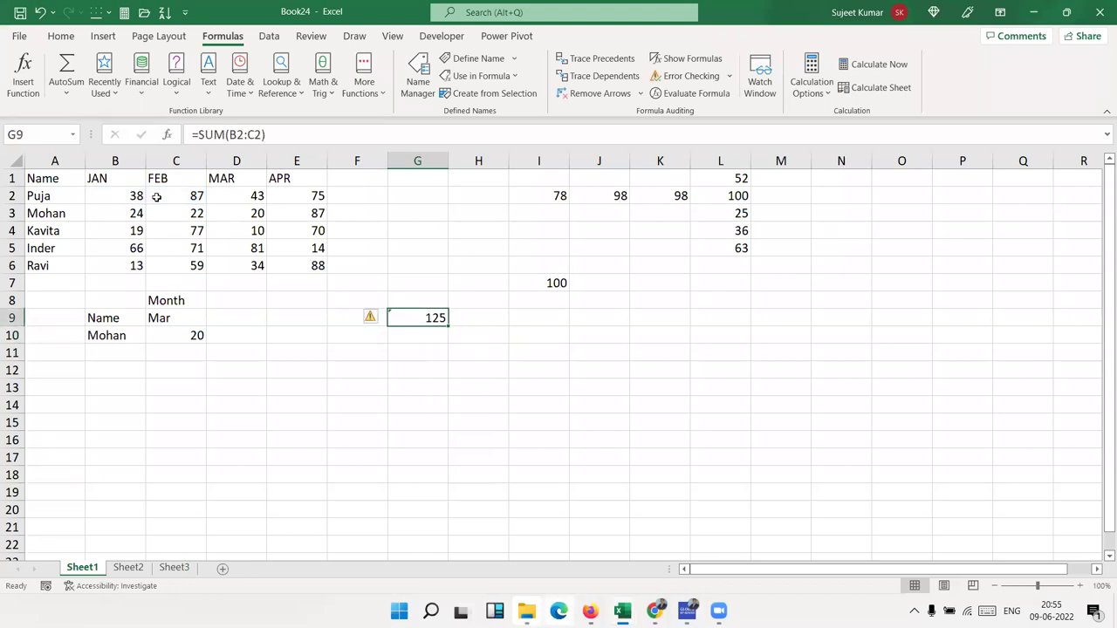
key("Right")
type("B32")
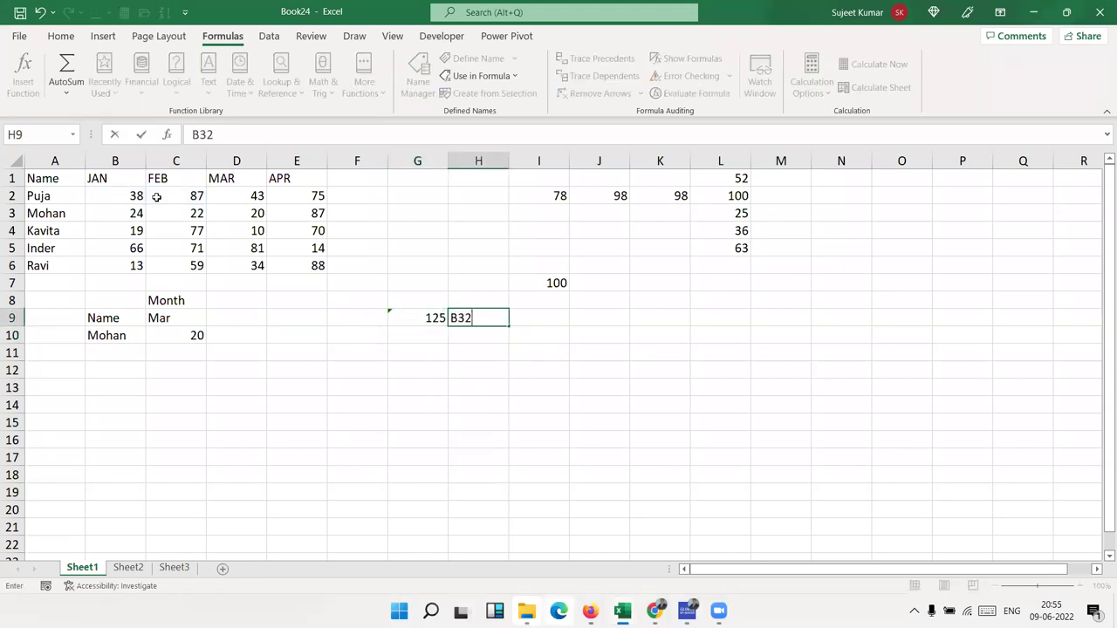
key("BackSpace")
key("BackSpace")
type("23")
key("BackSpace")
type("C2")
key("Return")
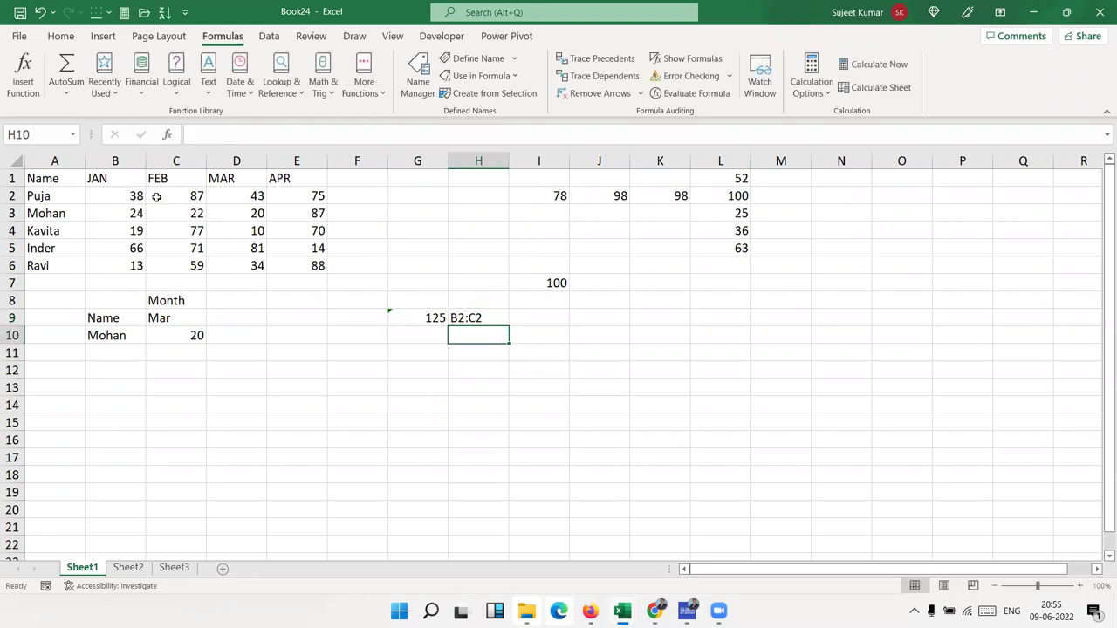
type("=sum(")
key("Up")
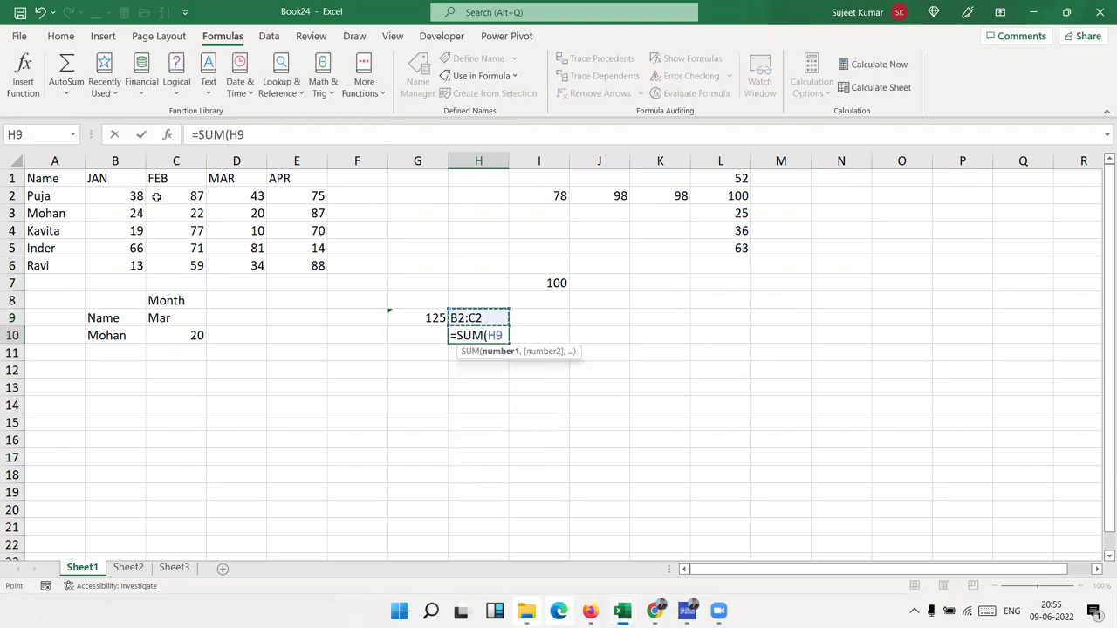
type(")")
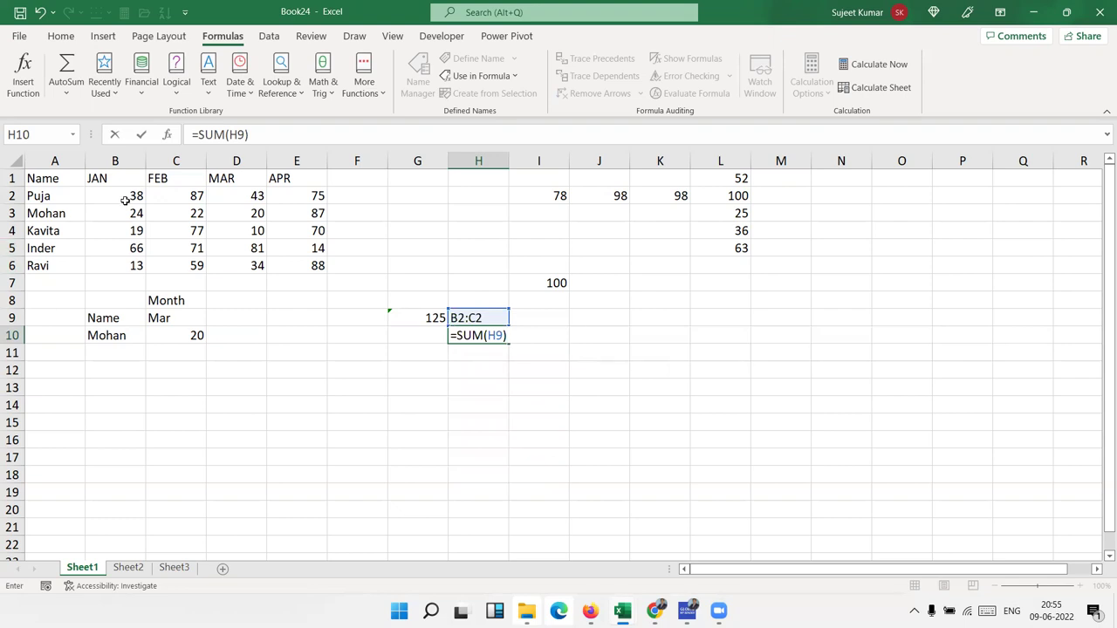
key("Return")
key("Up")
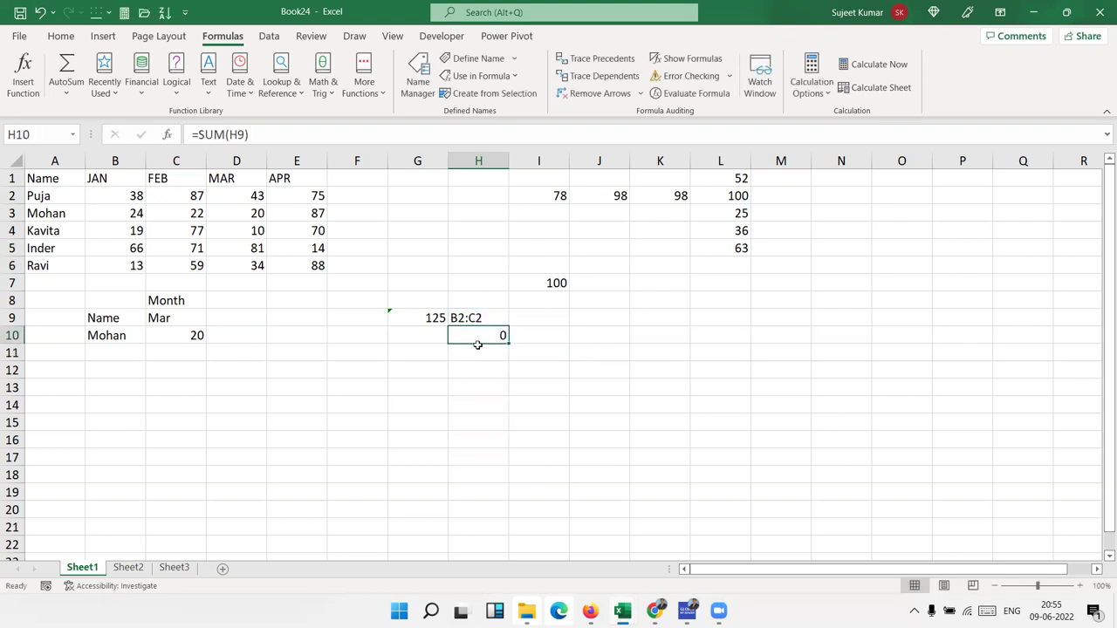
double_click(472, 336)
key("Left")
type("ind")
key("Down")
key("Down")
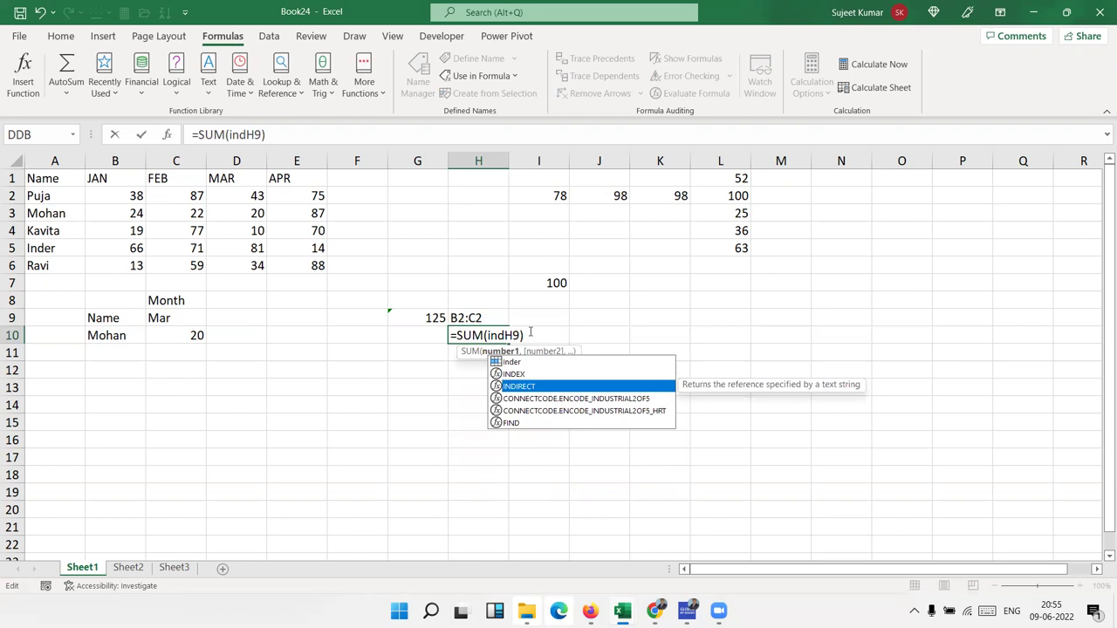
key("Tab")
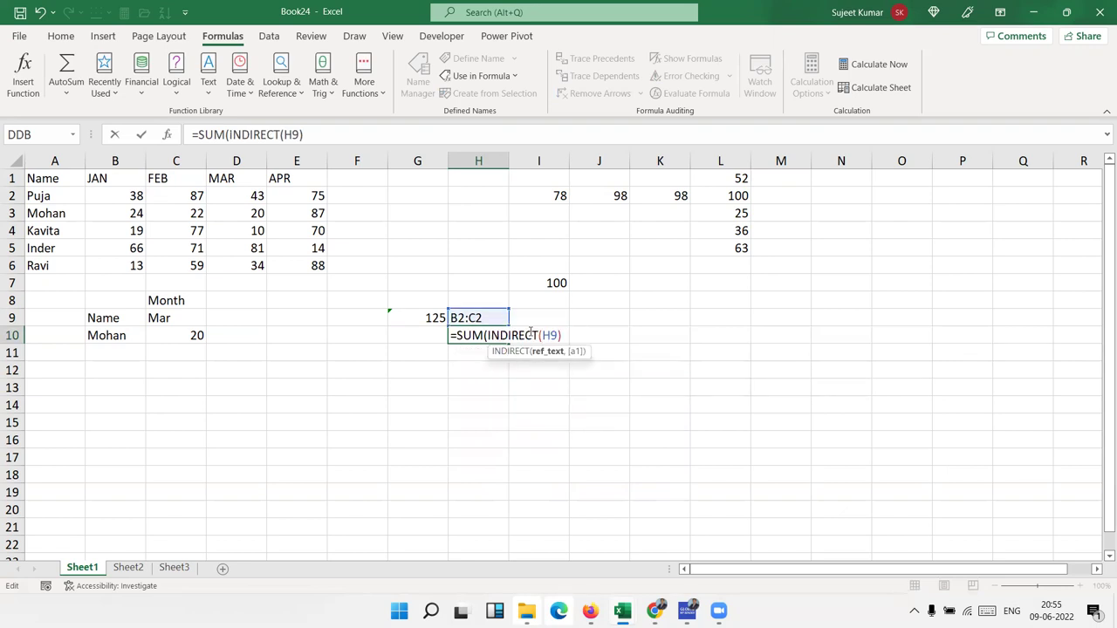
type(")")
key("Return")
key("Up")
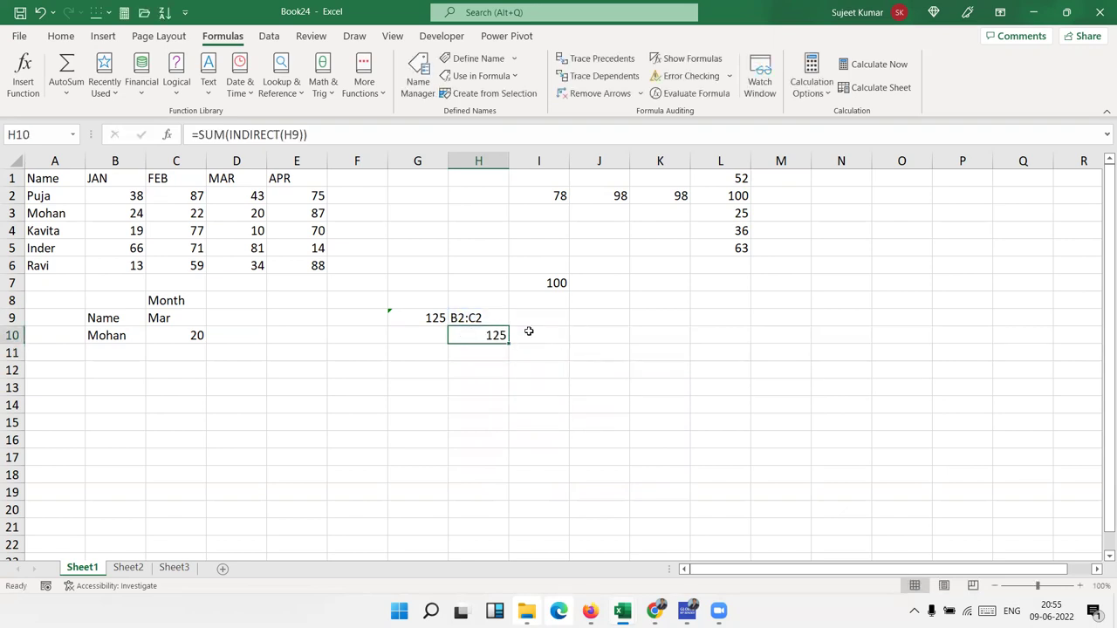
key("Right")
key("Up")
key("Right")
type("=a1")
key("Return")
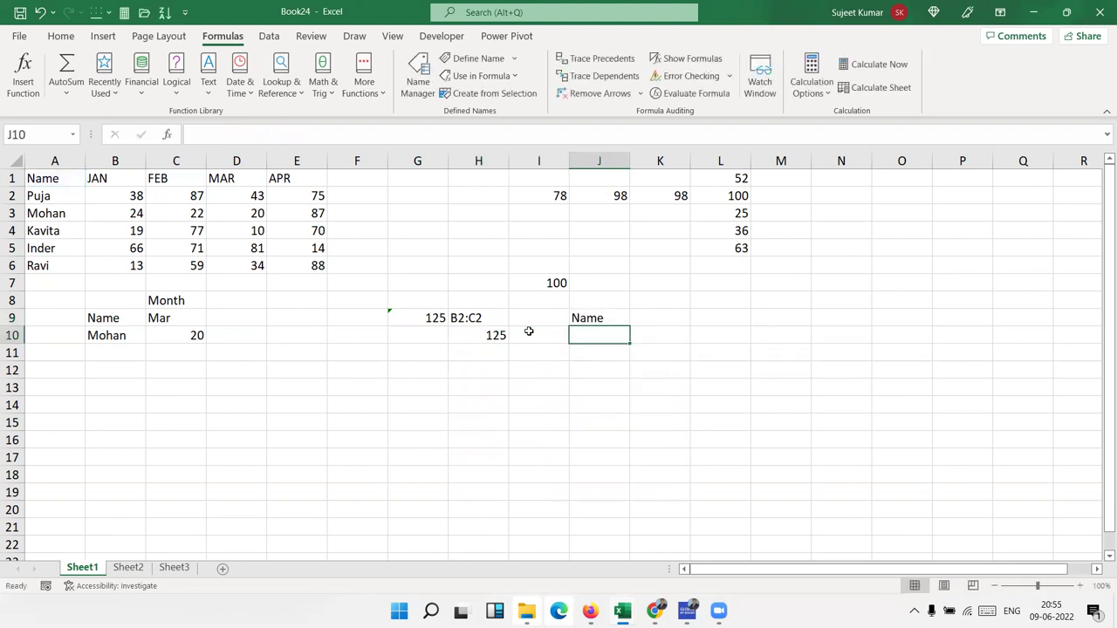
key("Up")
key("Delete")
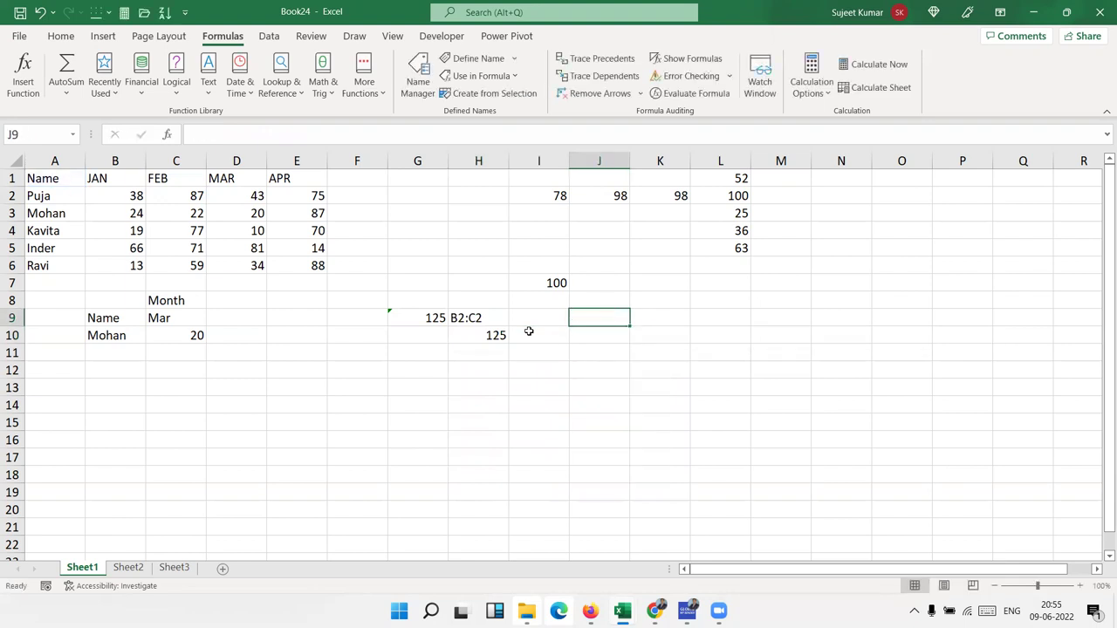
type("A1")
key("Return")
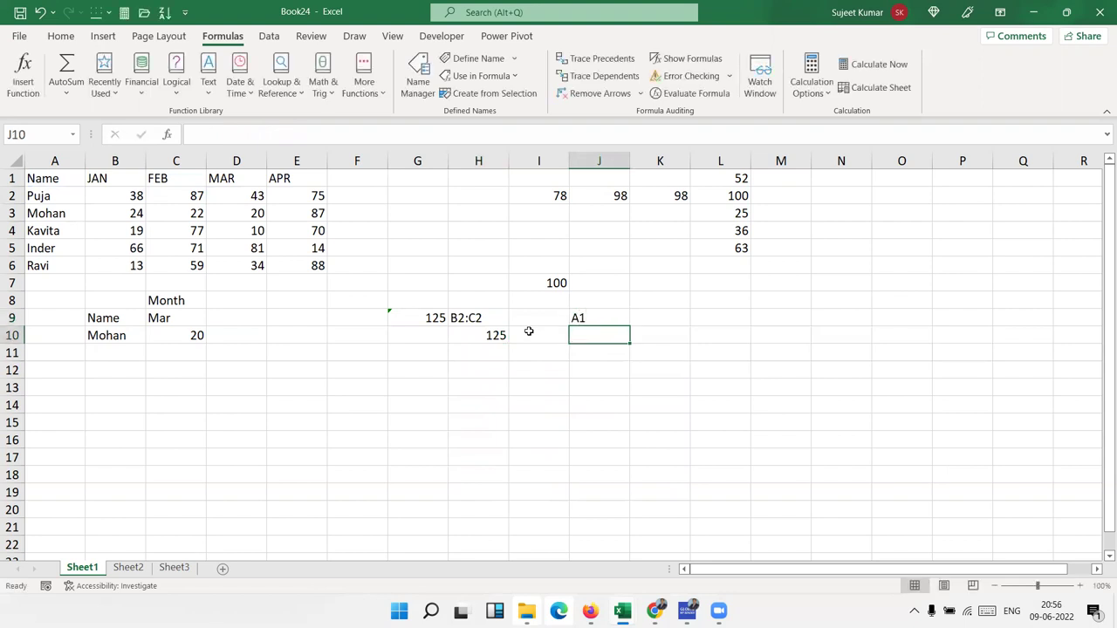
key("Down")
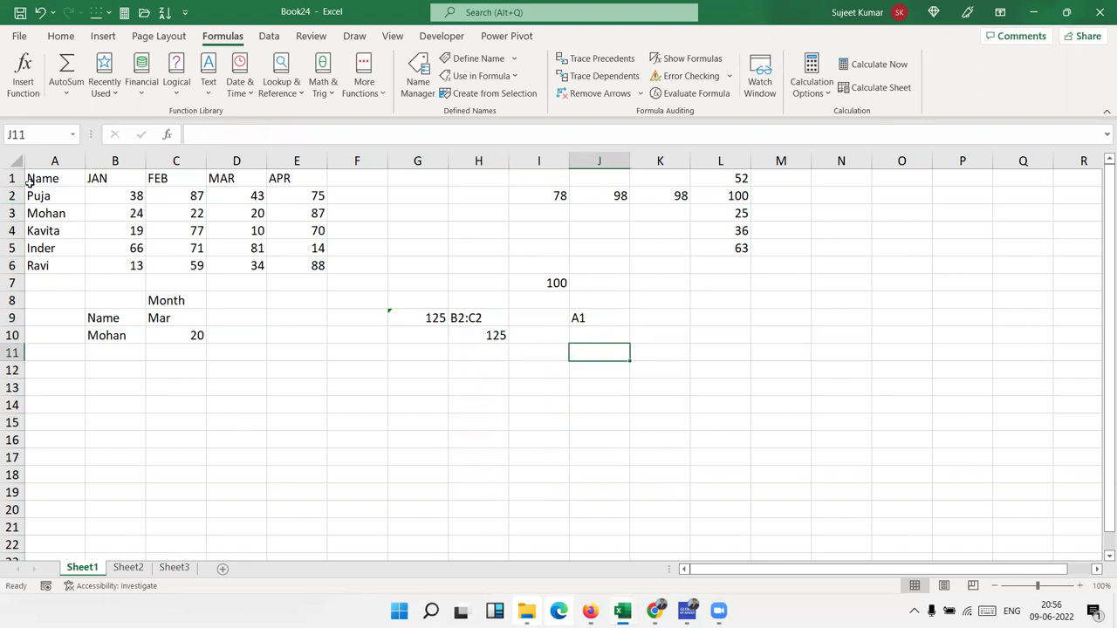
type("=")
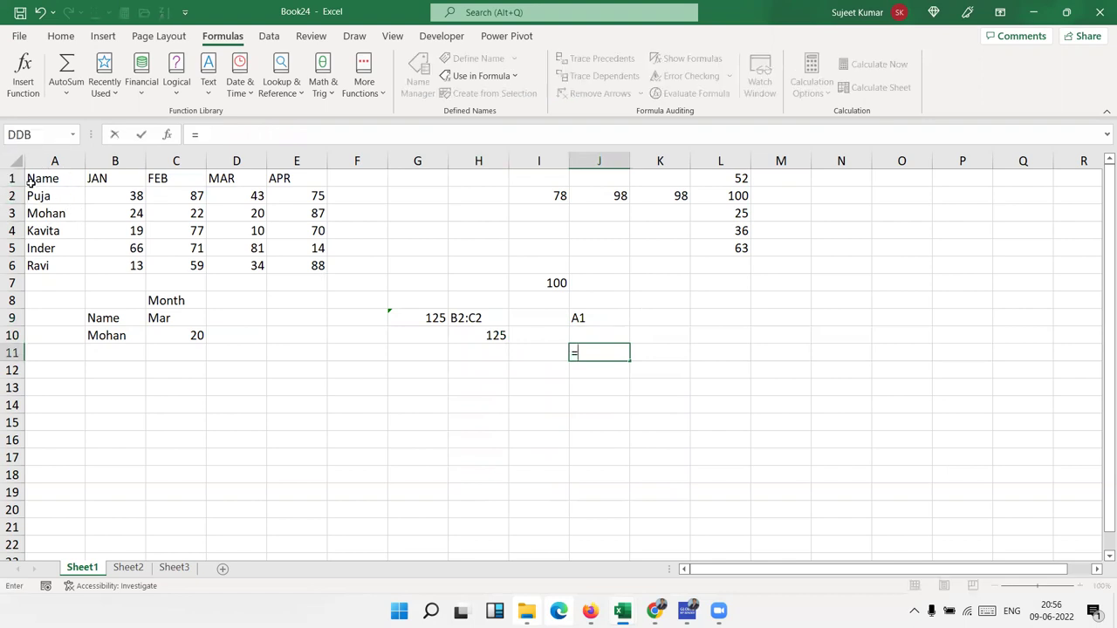
type("ind")
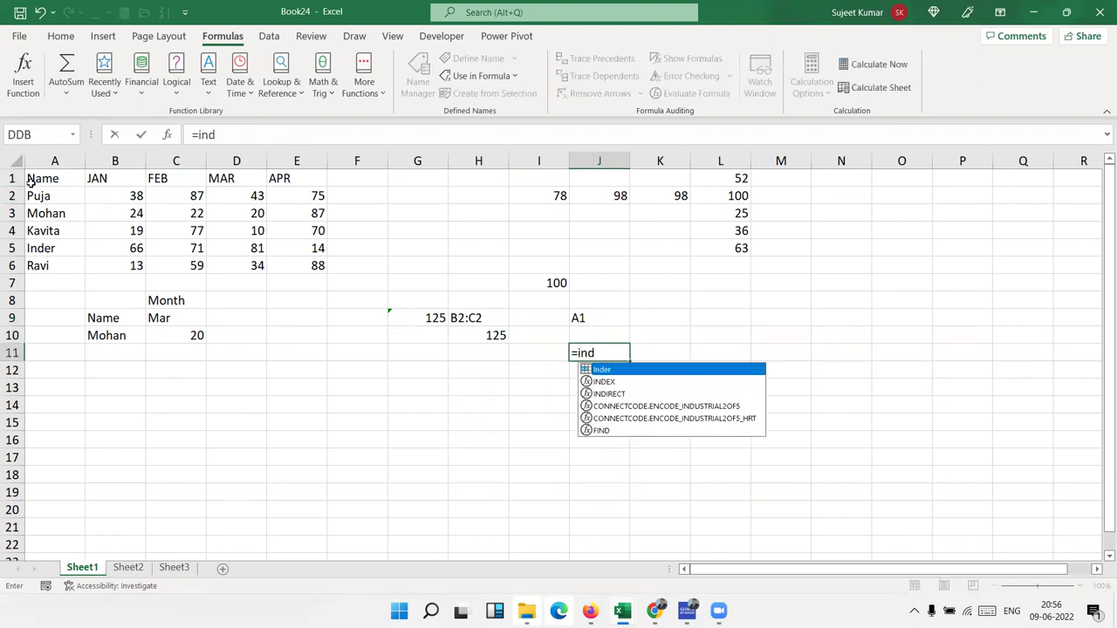
key("Down")
key("Down")
key("Tab")
type("J9)")
key("Return")
key("Up")
key("shift+Left")
key("shift+Up")
key("shift+Up")
key("shift+Left")
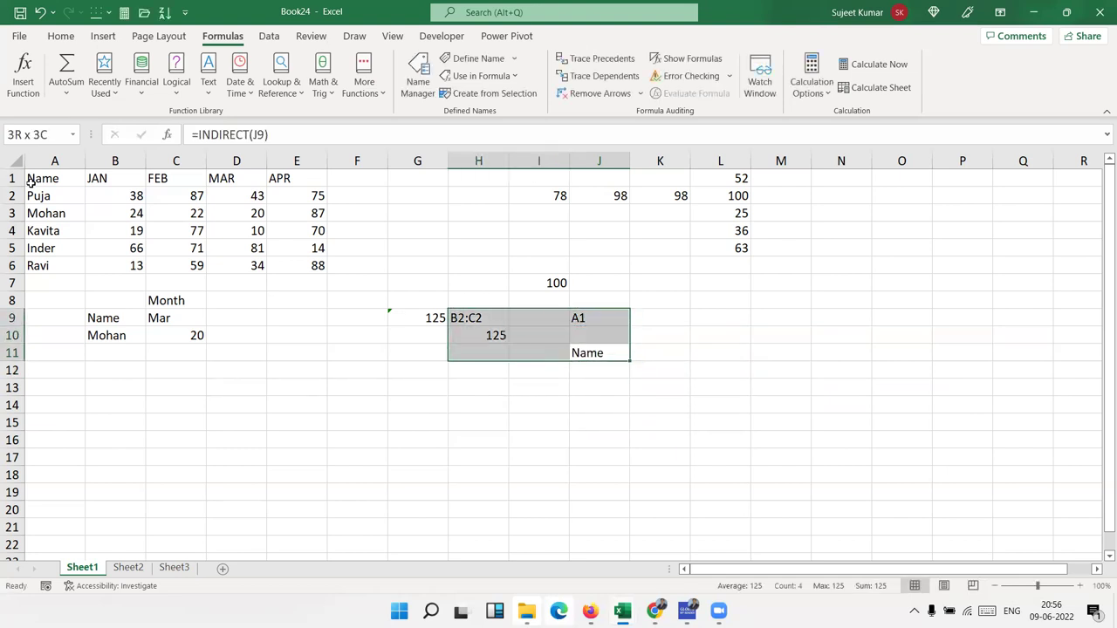
key("shift+Left")
key("Delete")
key("Up")
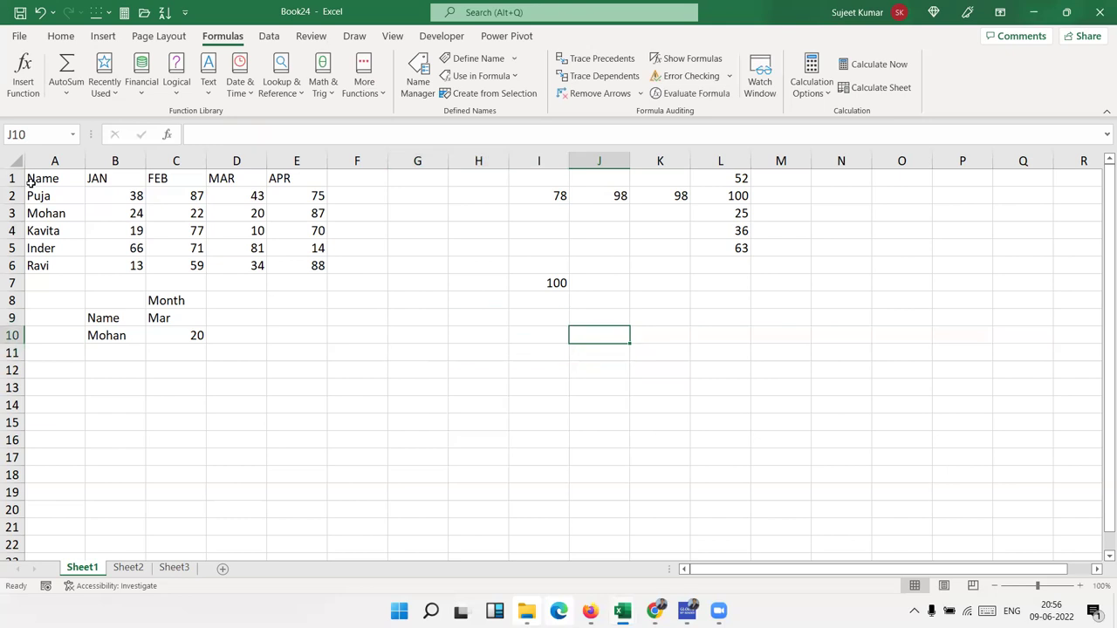
Inspect the lookup cells C10, B10 (Mohan) and C9 (Mar) and the list of defined names.
left_click(171, 330)
left_click(103, 332)
left_click(163, 319)
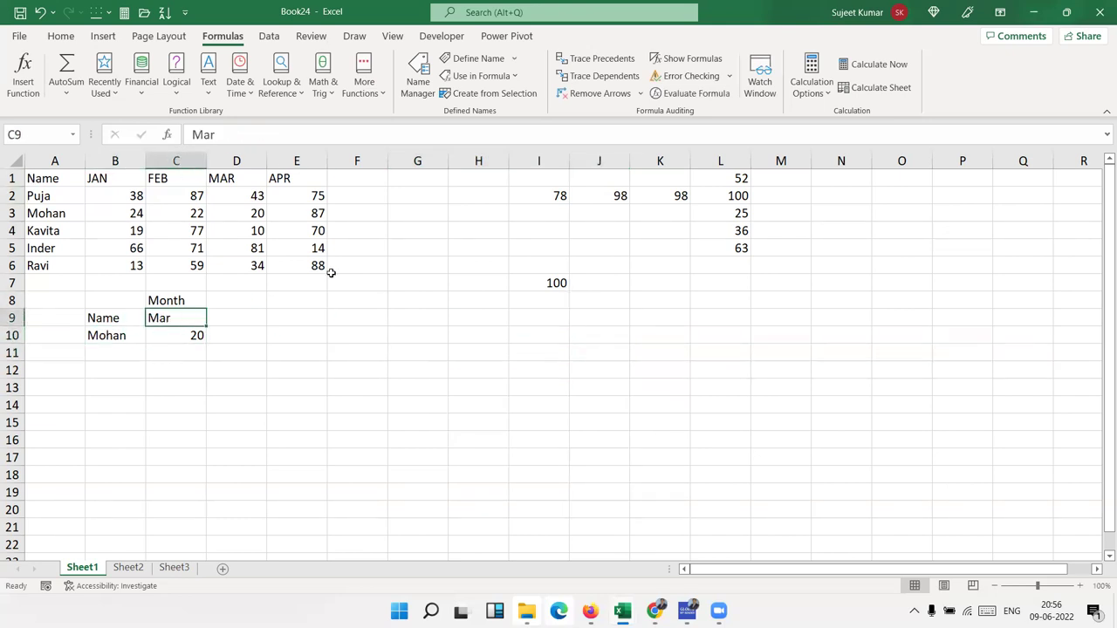
left_click(419, 87)
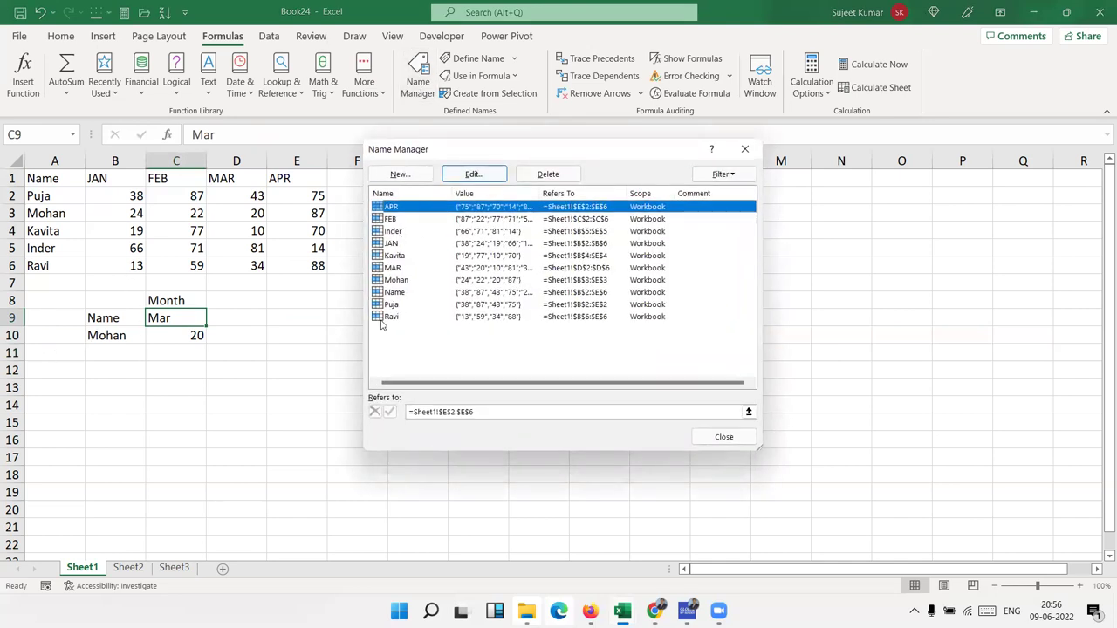
key("Escape")
Enter the intersection formula =INDIRECT(B10) INDIRECT(C9) in C10.
left_click(195, 337)
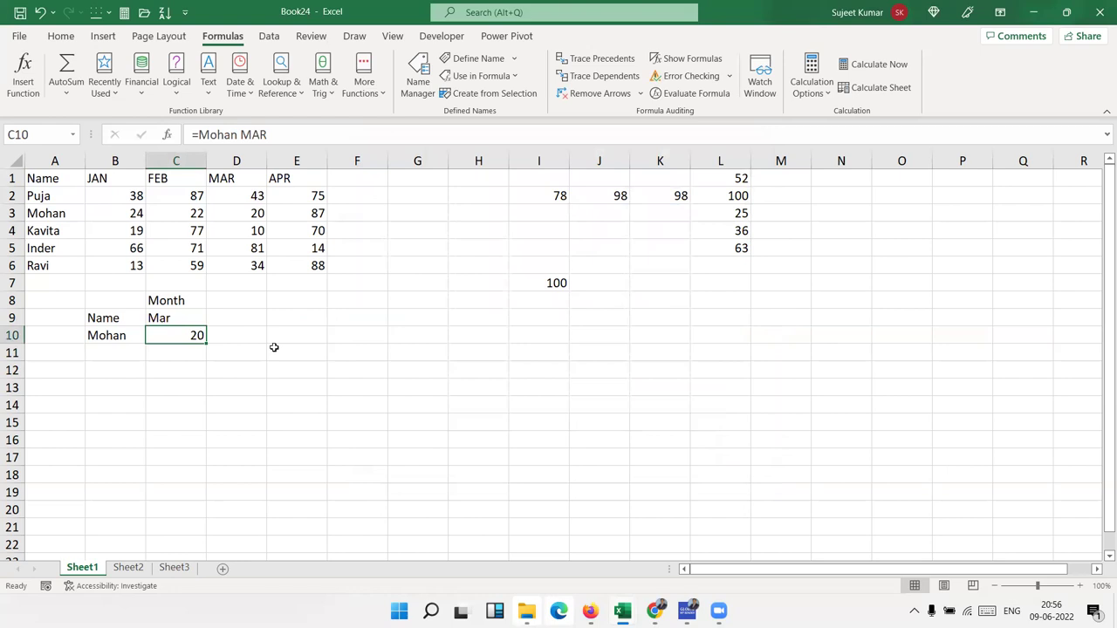
type("=ind")
key("Down")
key("Tab")
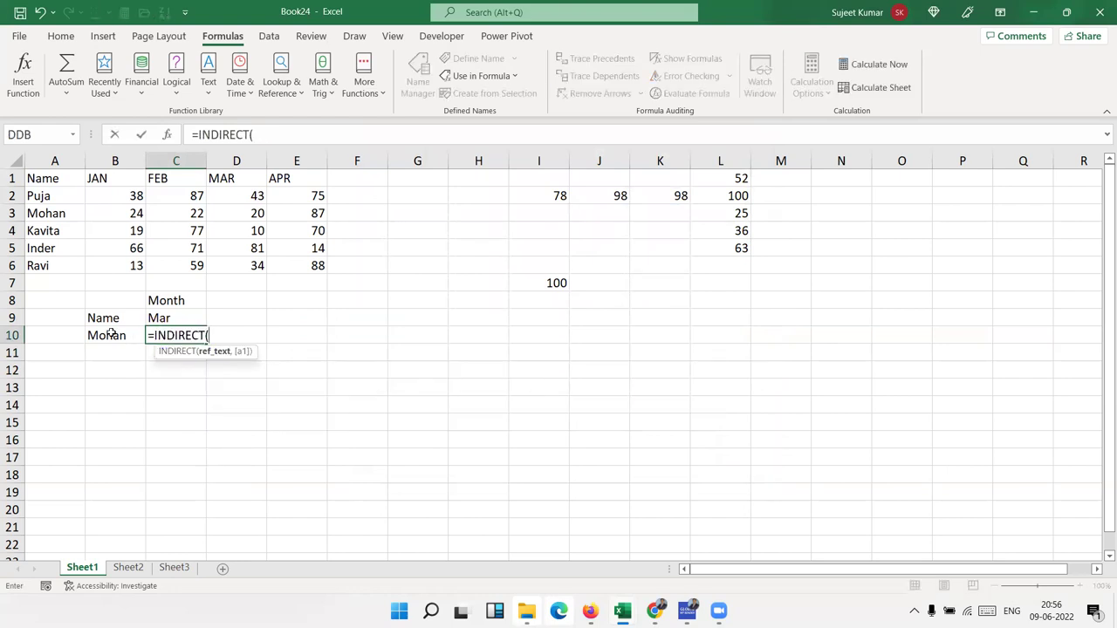
left_click(112, 333)
type(")")
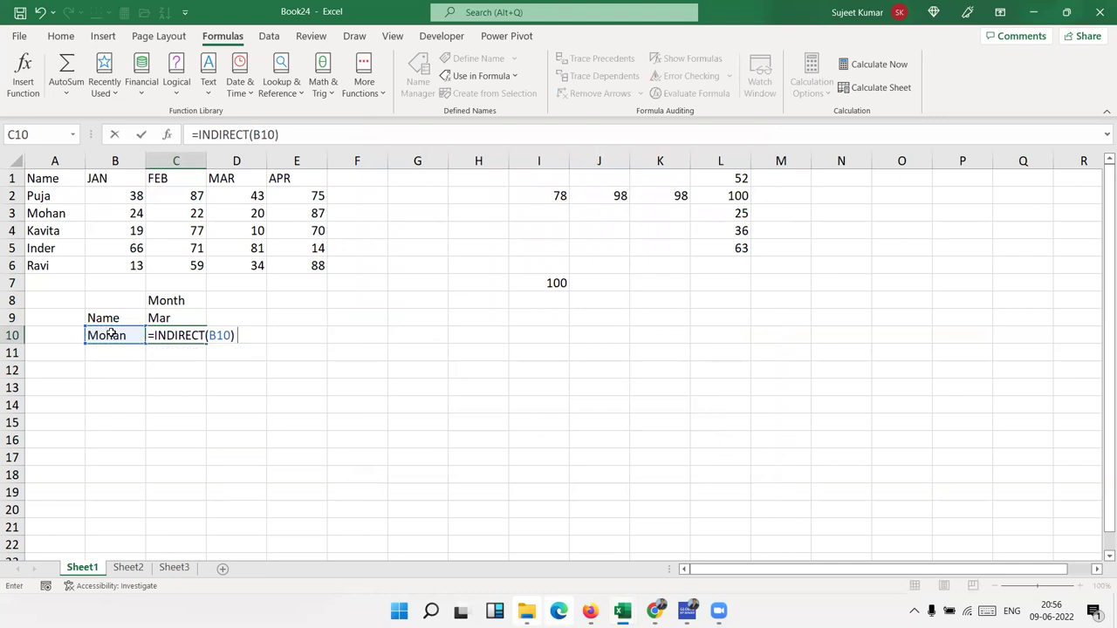
type(" ind")
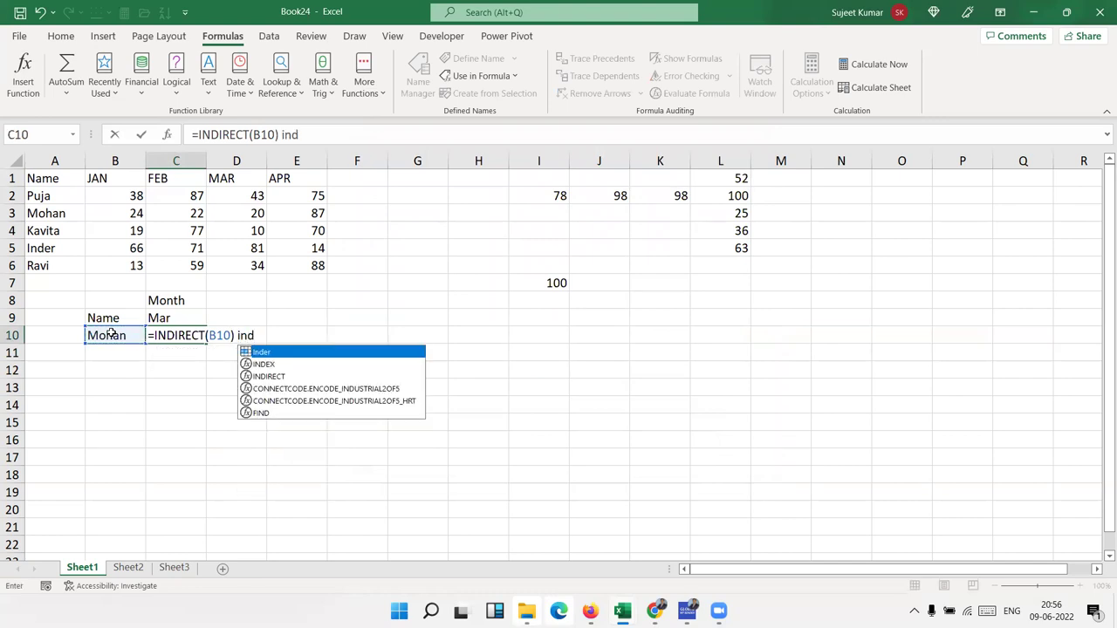
key("Down")
key("Down")
key("Tab")
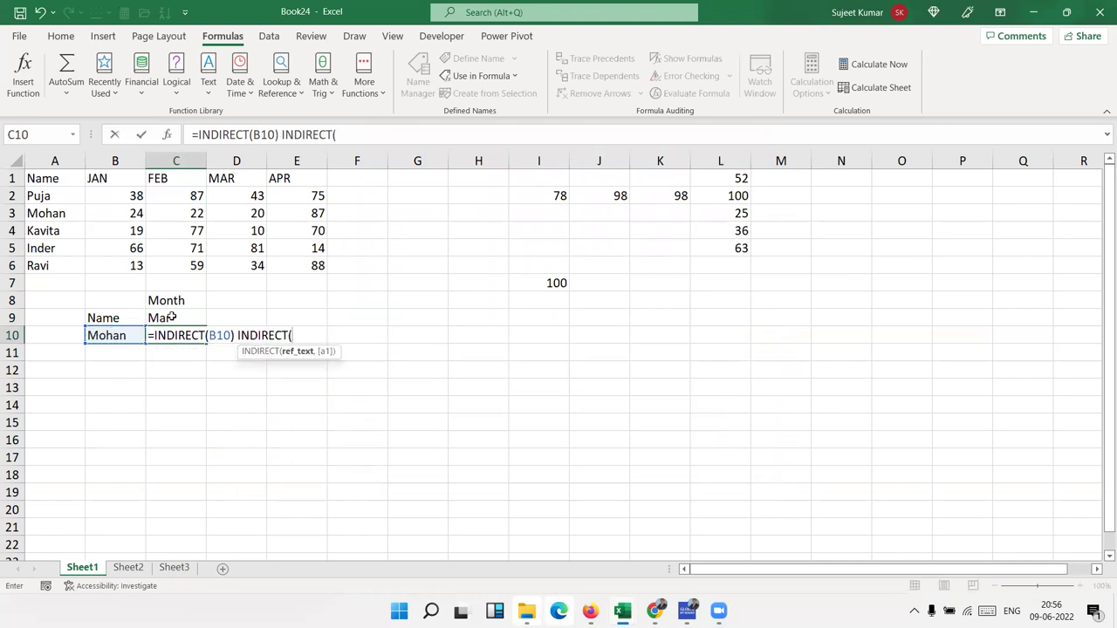
left_click(174, 317)
type(")")
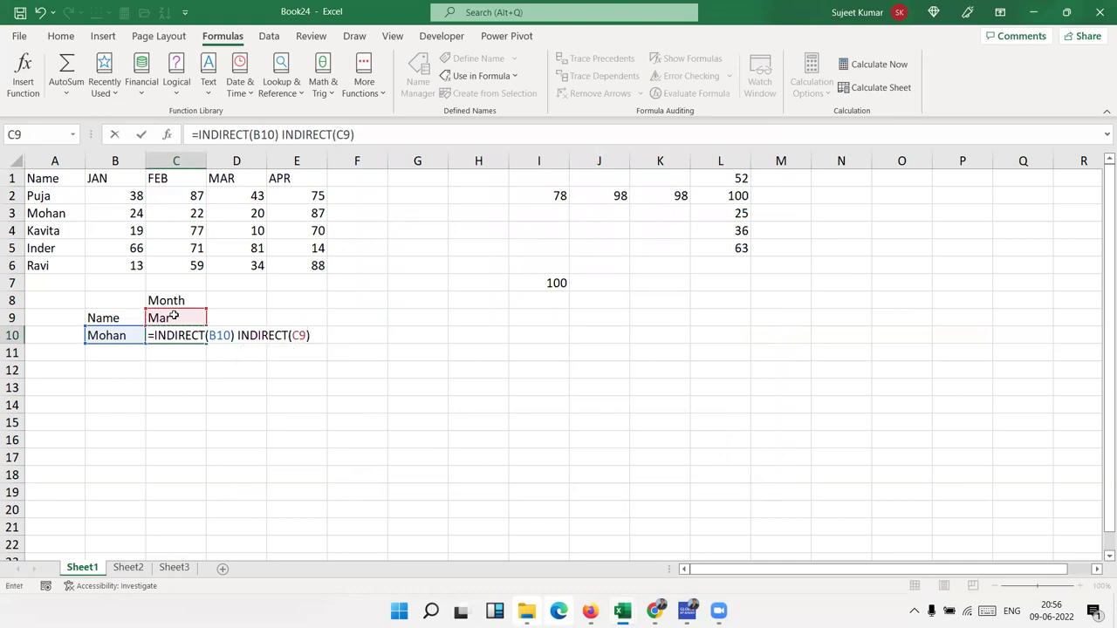
key("Return")
key("Up")
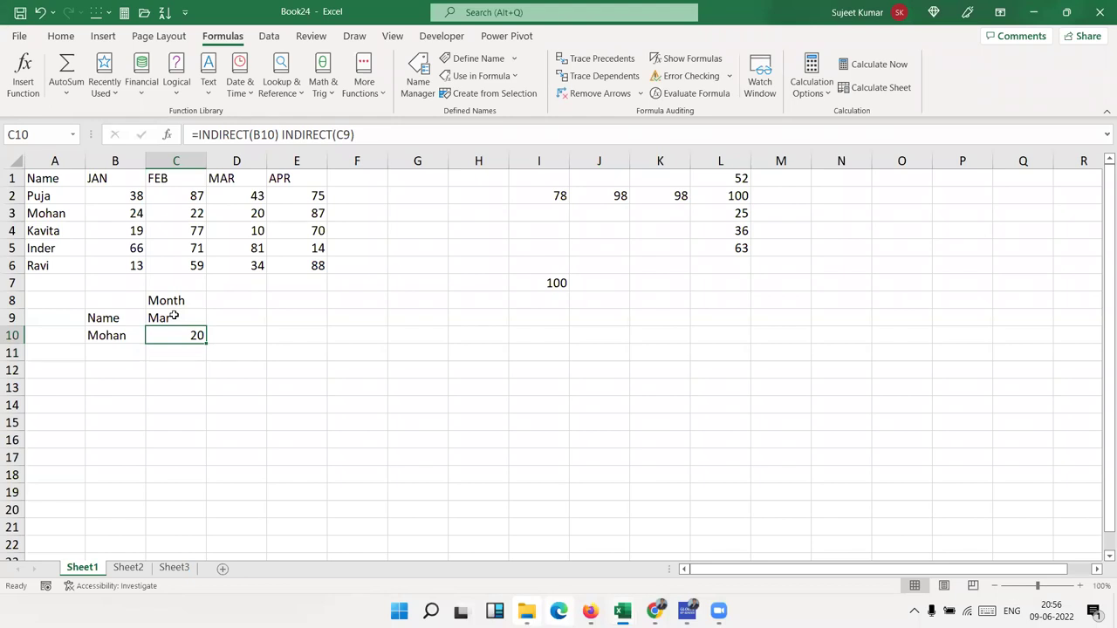
Change the lookup name in B10 to Ravi and the month in C9 to Apr.
key("Left")
type("Ravi")
key("Return")
key("Up")
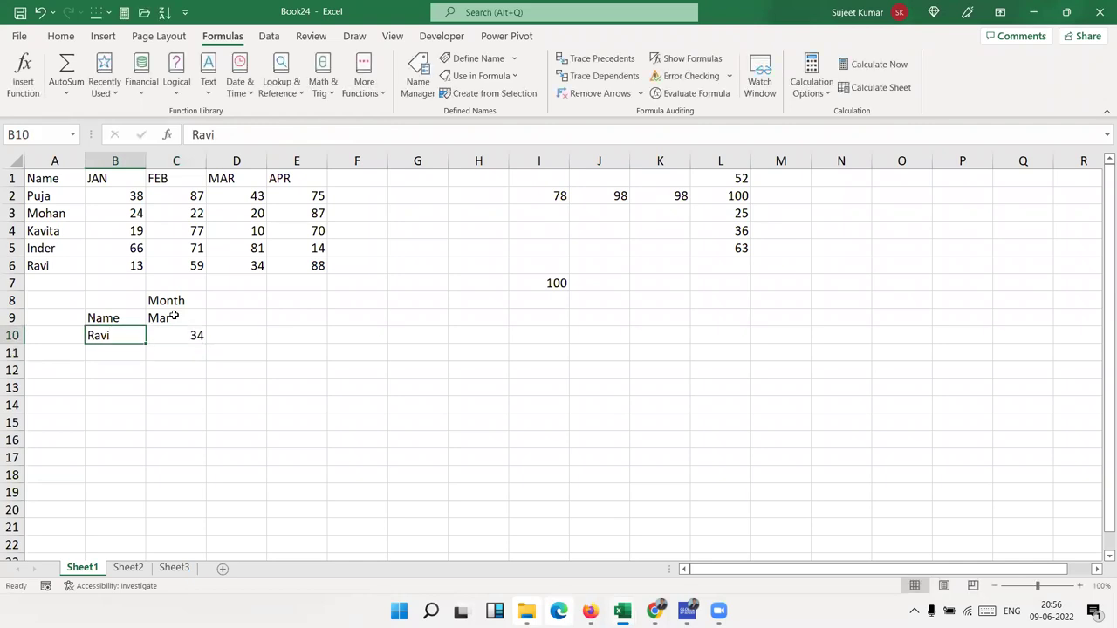
key("Up")
key("Right")
type("Apr")
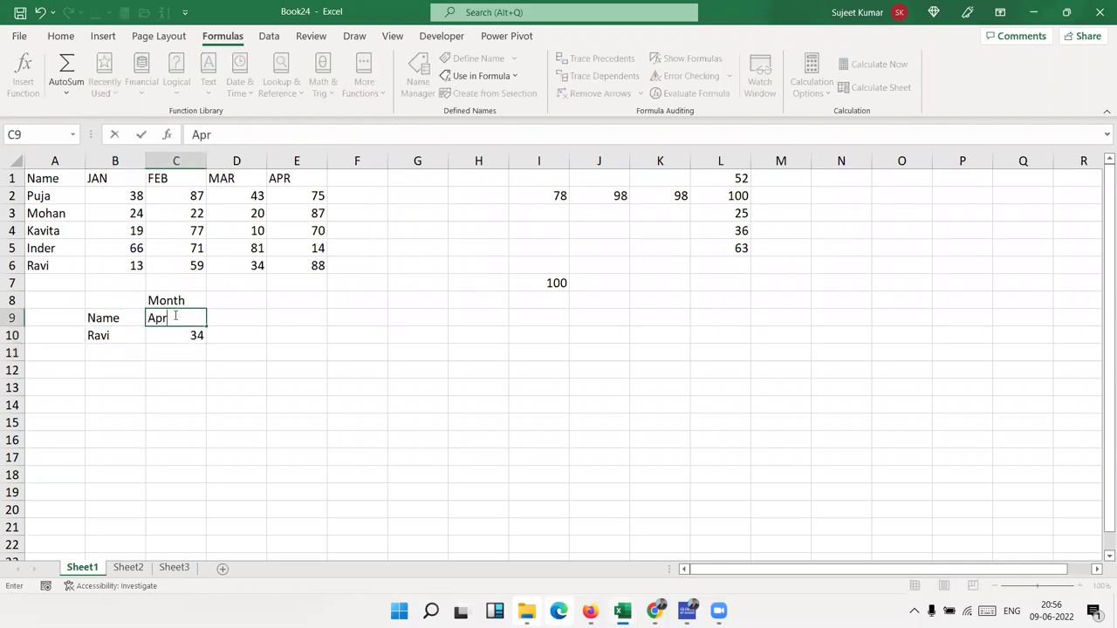
key("Return")
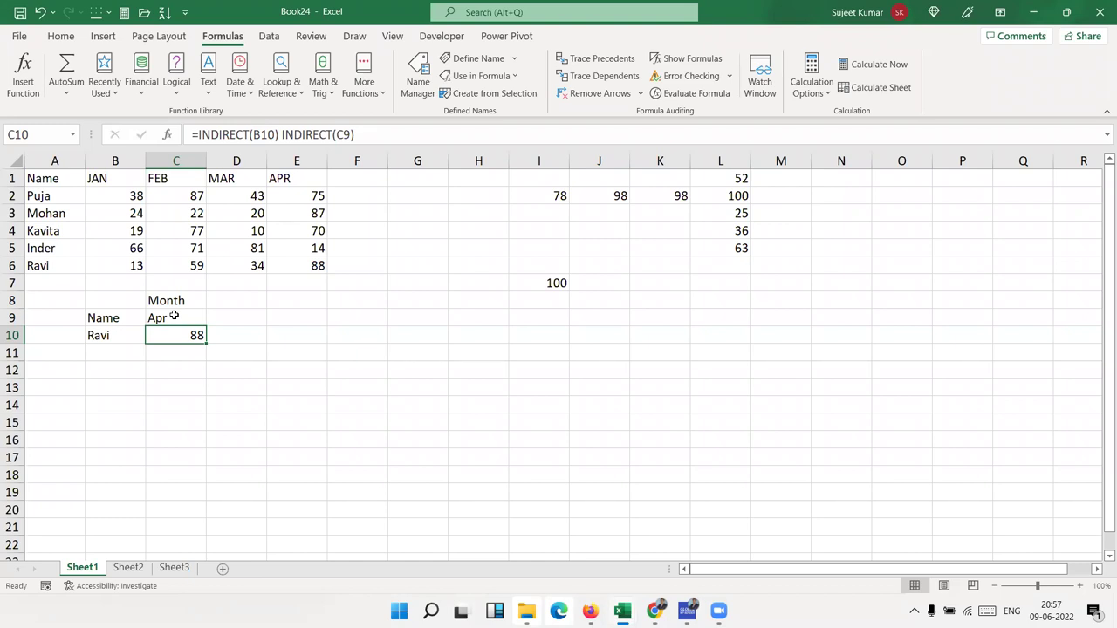
Replace the row 3 name in A3 and the lookup name in B10 with Yogesh.
left_click(33, 214)
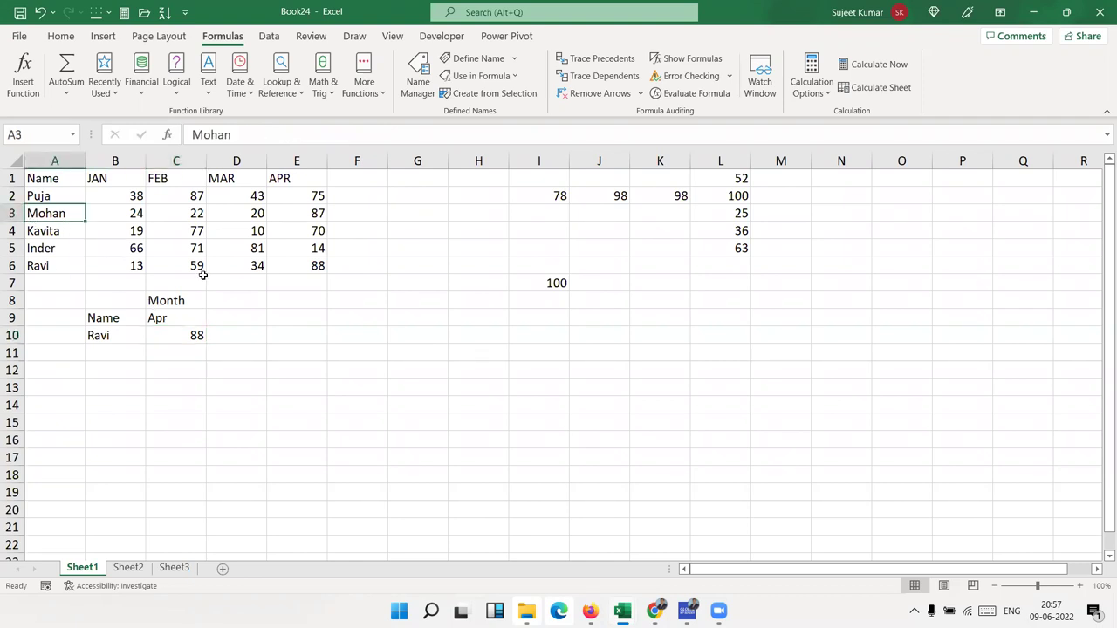
type("Yogesh")
key("Return")
key("Down")
key("Down")
key("Down")
key("Down")
key("Down")
key("Right")
key("Down")
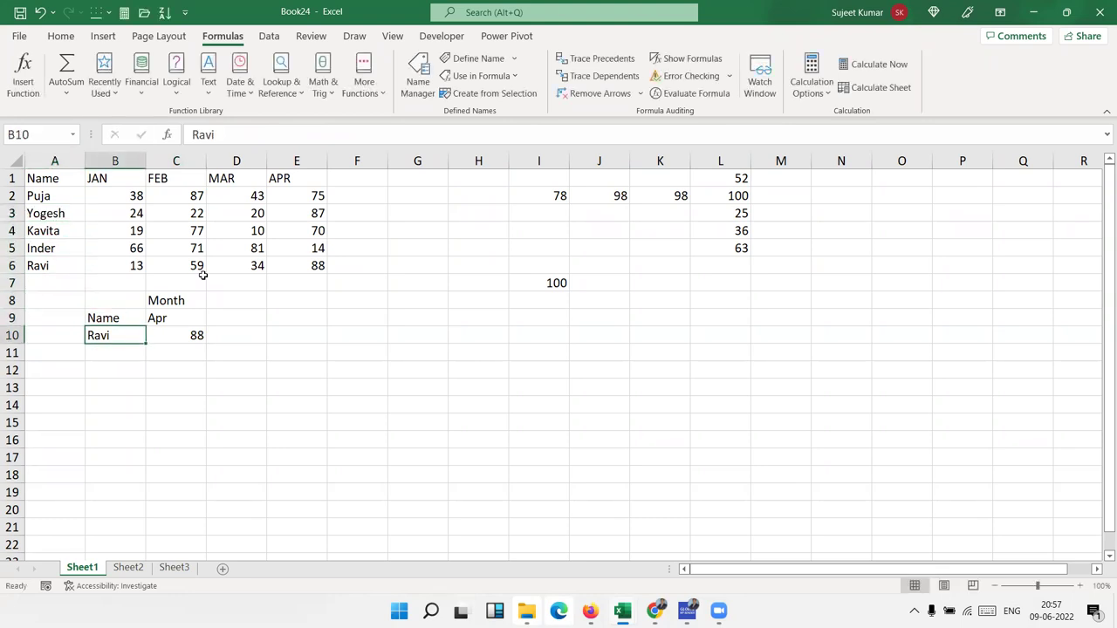
type("Yogesh")
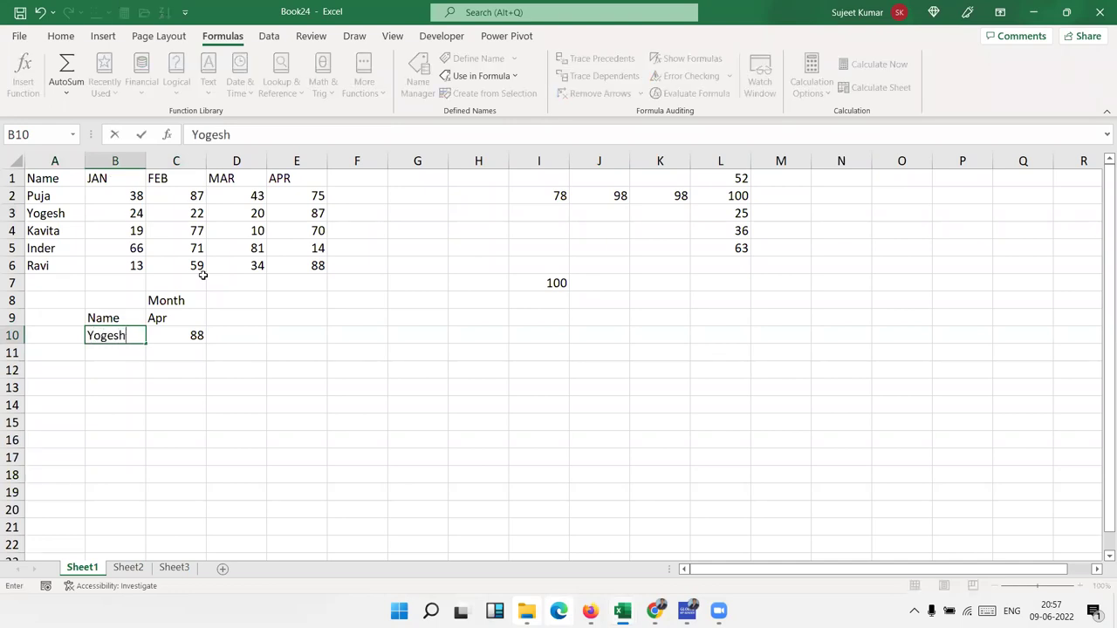
key("Return")
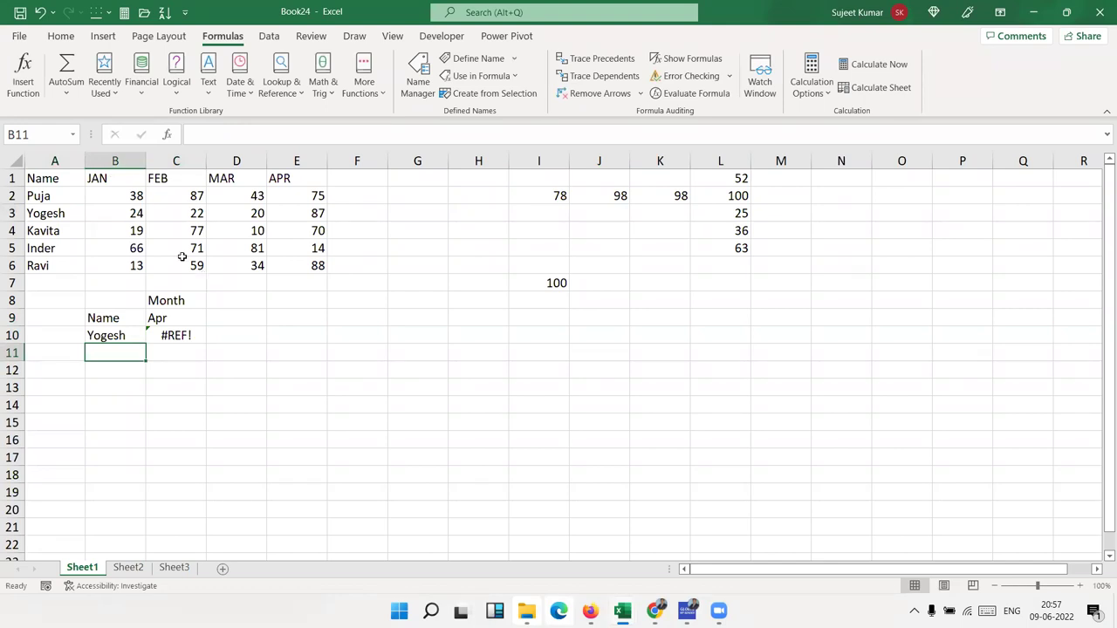
Rename the row 3 defined name from Mohan to Yogesh in the Name Manager.
left_click(52, 182)
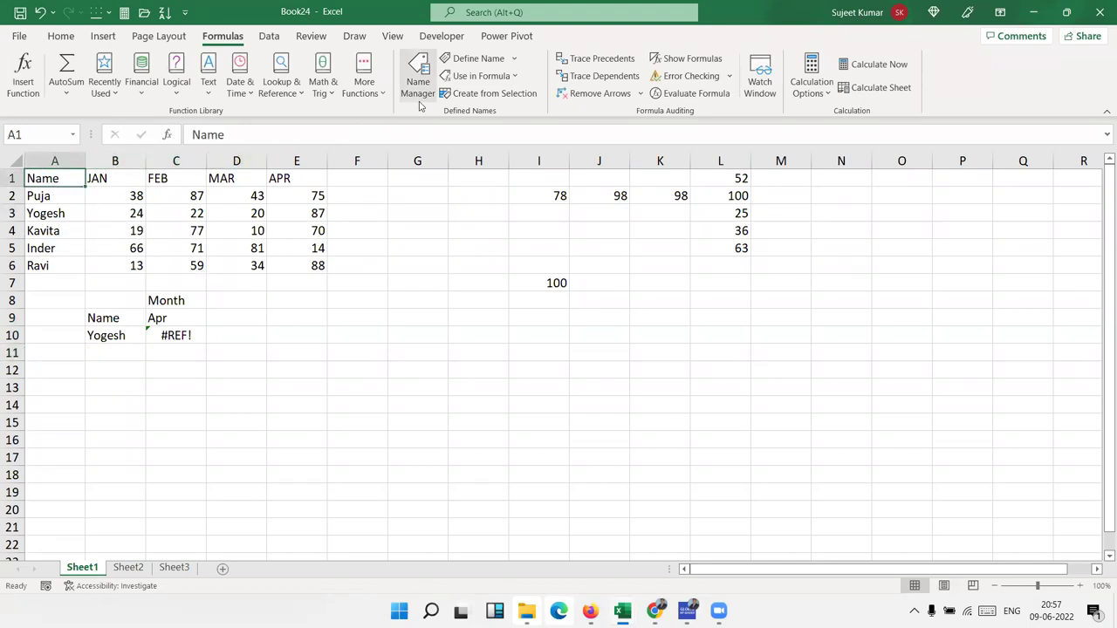
left_click(417, 77)
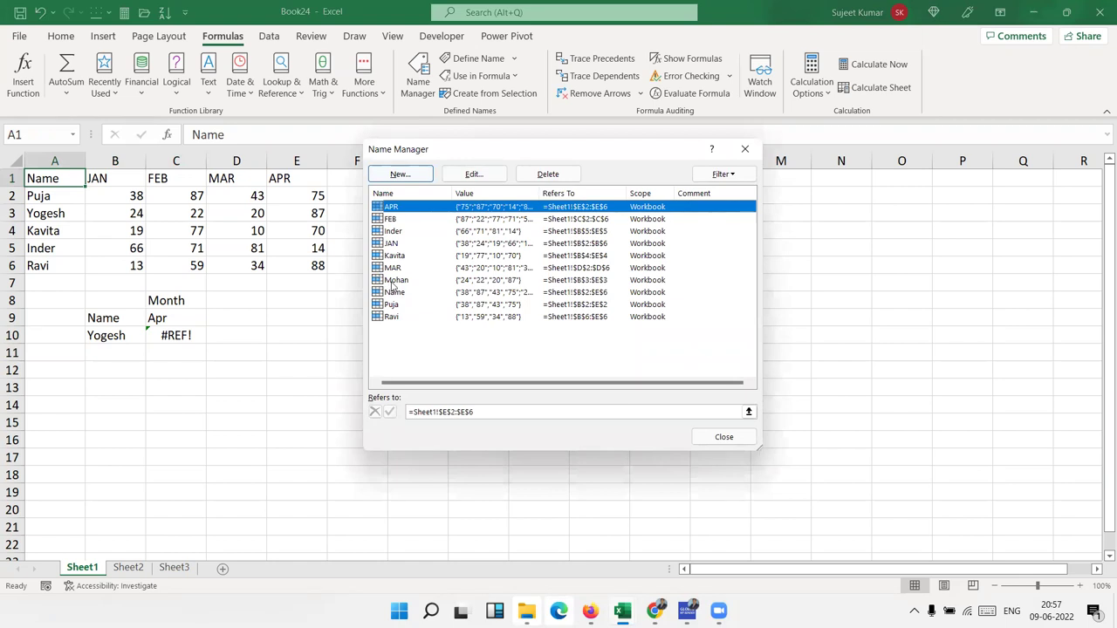
left_click(394, 281)
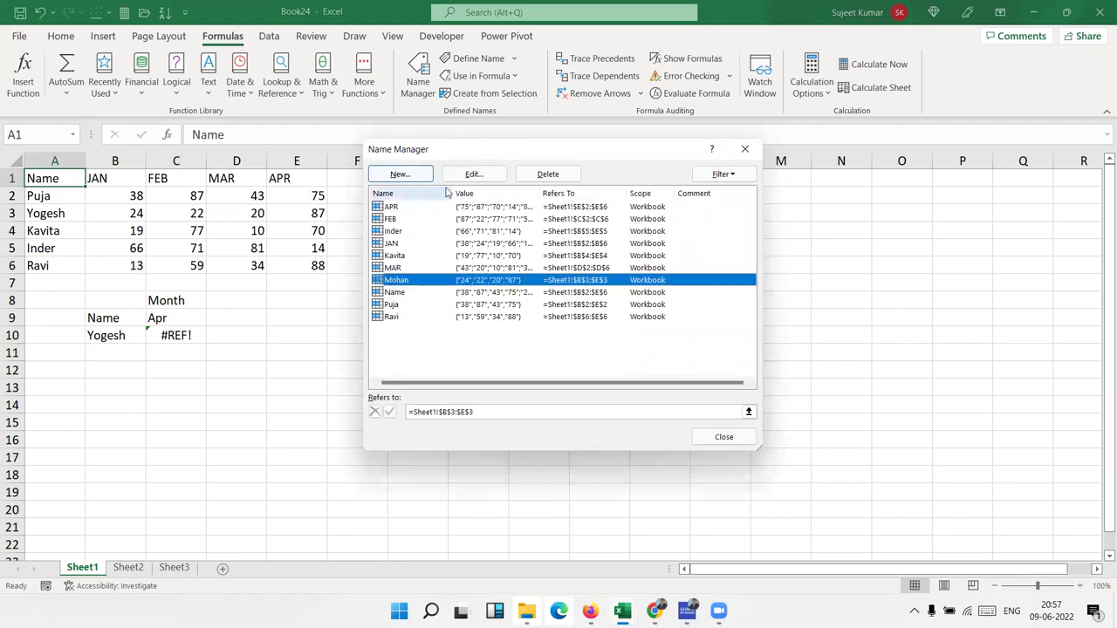
left_click(473, 173)
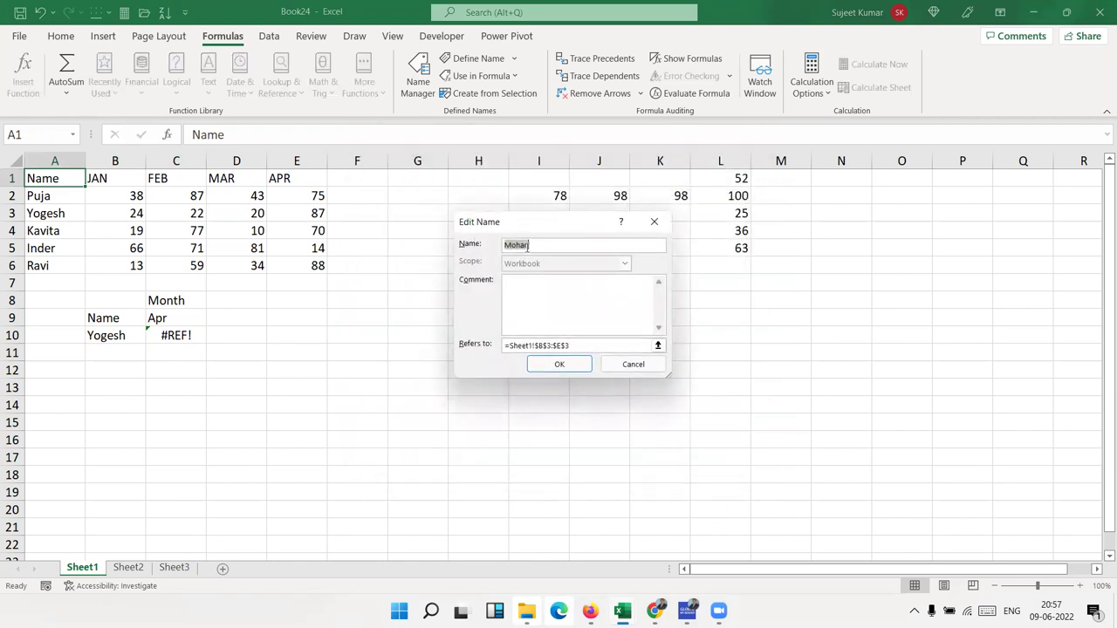
type("Yogesh")
left_click(567, 367)
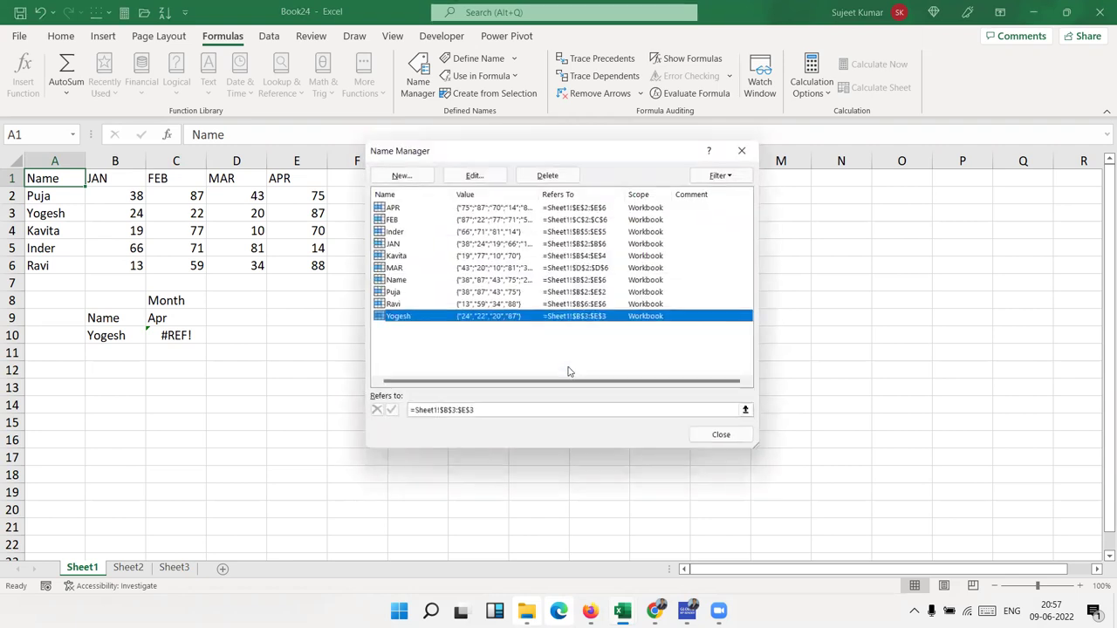
left_click(725, 437)
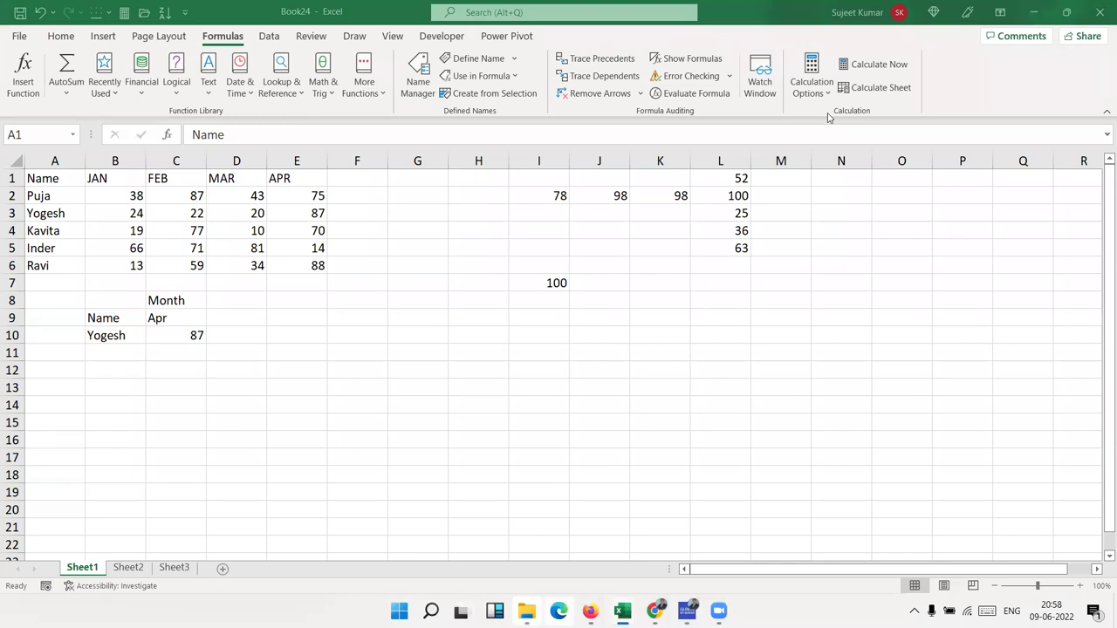
left_click(418, 80)
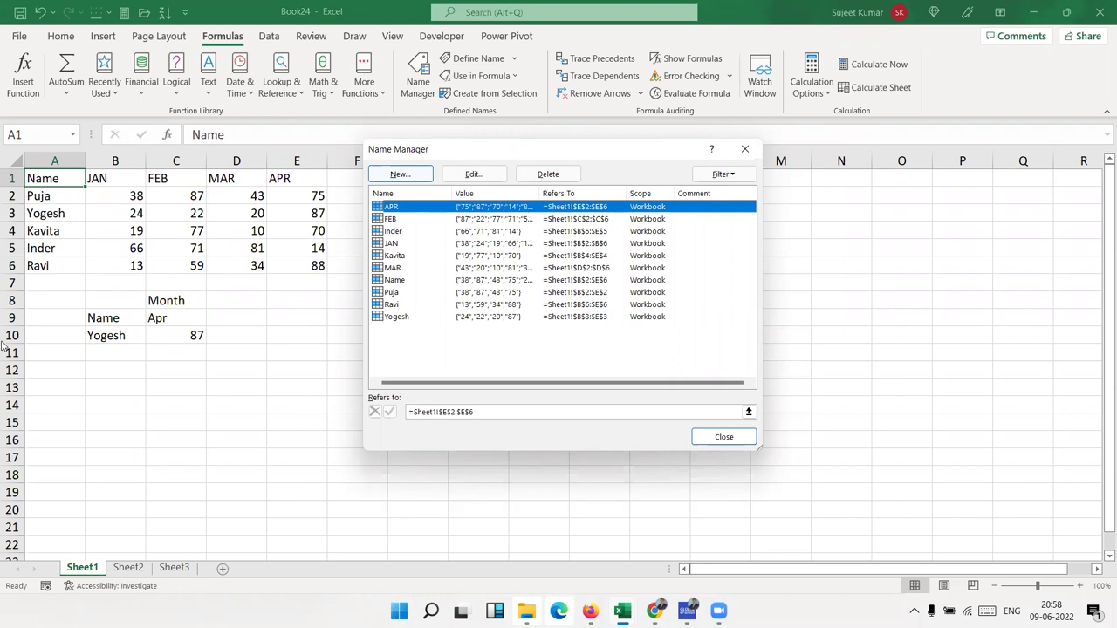
left_click(744, 150)
left_click(427, 299)
Enter =VLOOKUP(B10,A1:E6,MATCH(C9,A1:E1,0),0) in D10.
left_click(250, 331)
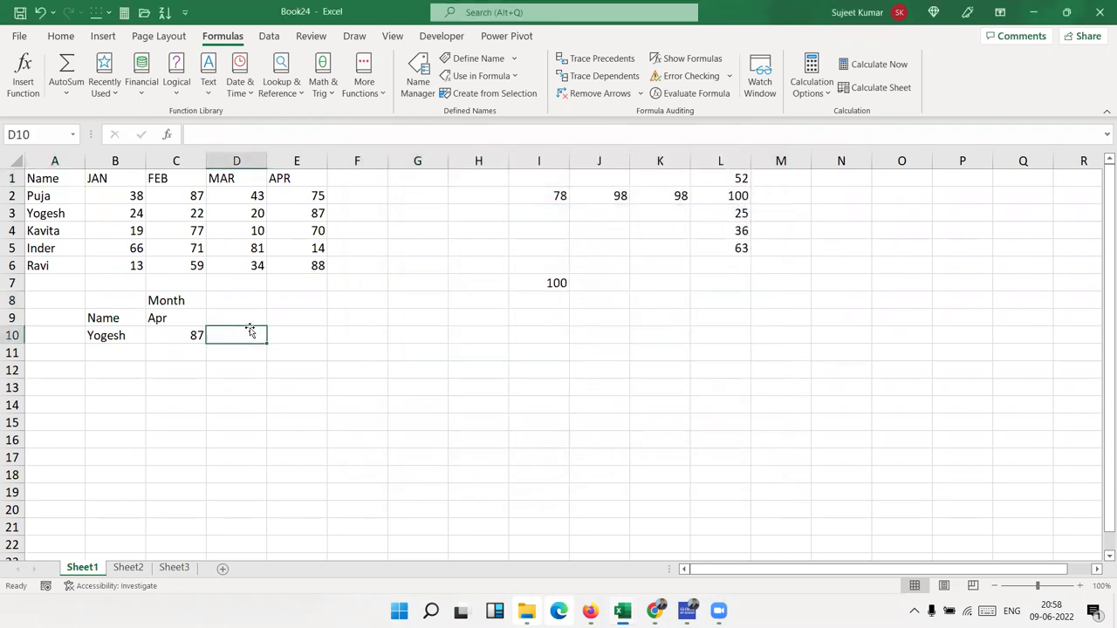
type("=vl")
key("Tab")
key("Left")
key("Left")
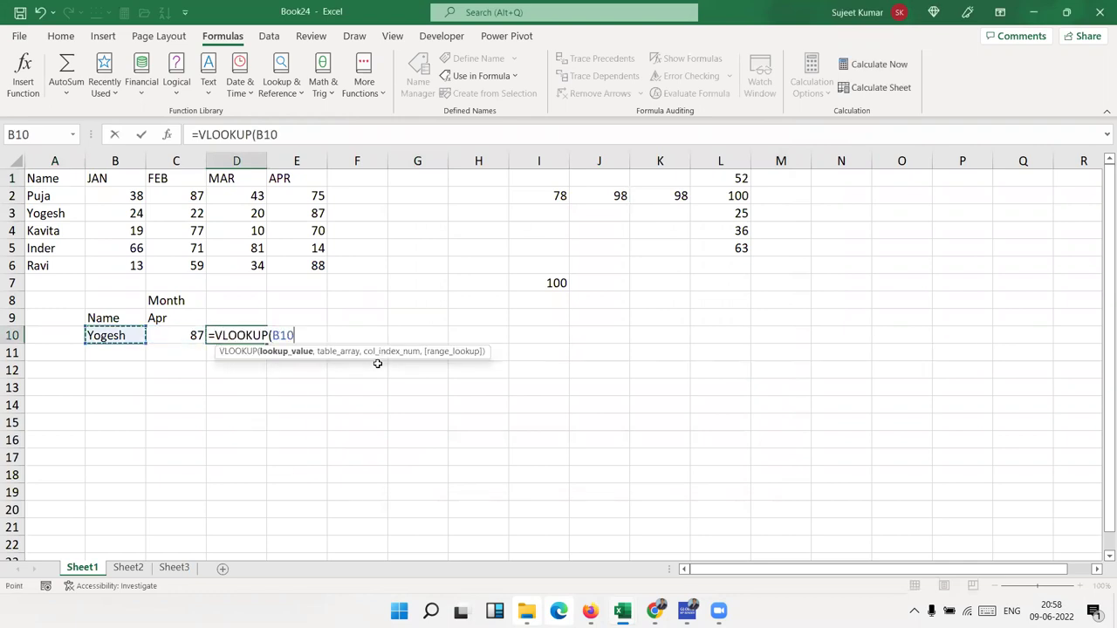
type(",")
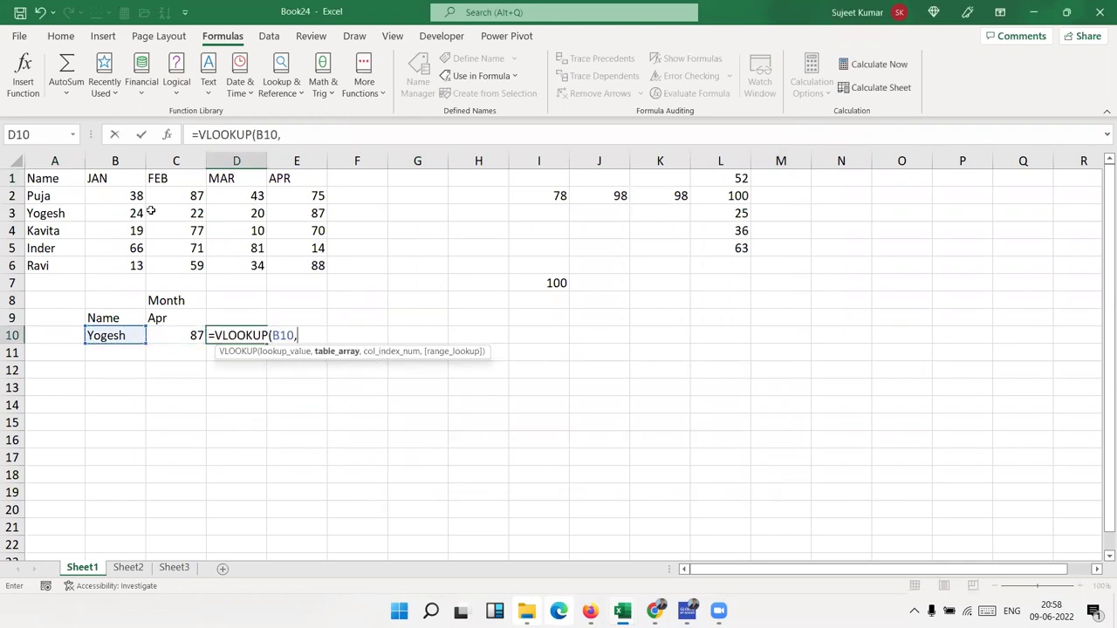
left_click_drag(44, 174, 298, 263)
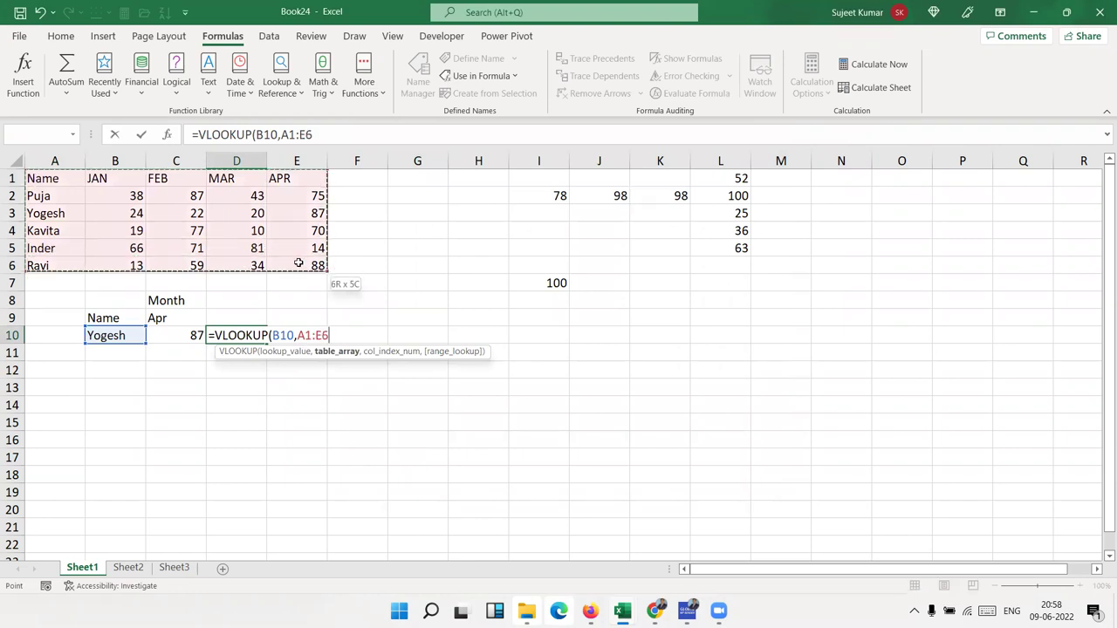
type(",mat")
key("Tab")
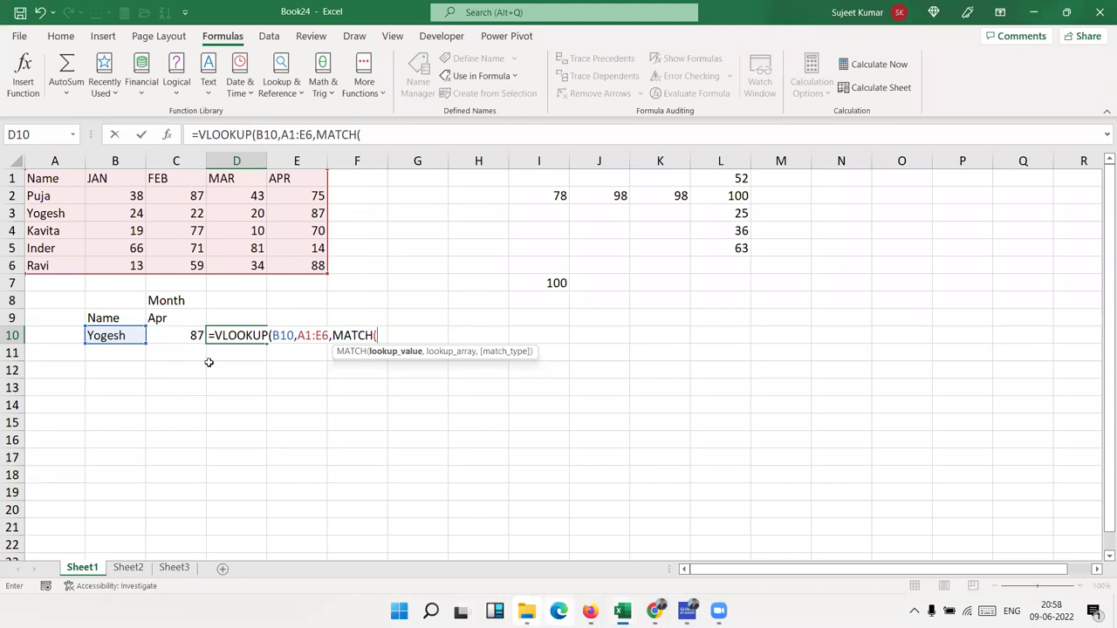
left_click(173, 315)
type(",")
mouse_move(58, 179)
left_mouse_down()
mouse_move(199, 189)
mouse_move(281, 178)
left_mouse_up()
type(",0),0)")
key("Return")
Review the D10 and C10 formulas and I7's =I2:L2 L1:L5 formula without changing them.
key("Up")
key("Left")
key("Left")
key("Left")
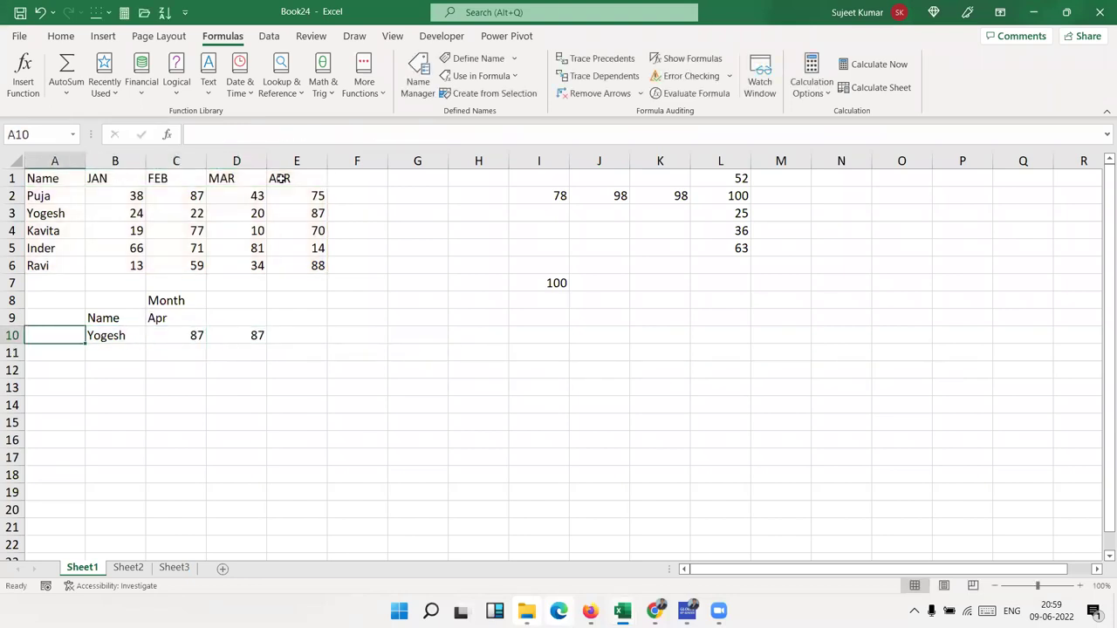
key("Up")
key("Up")
key("Up")
key("Up")
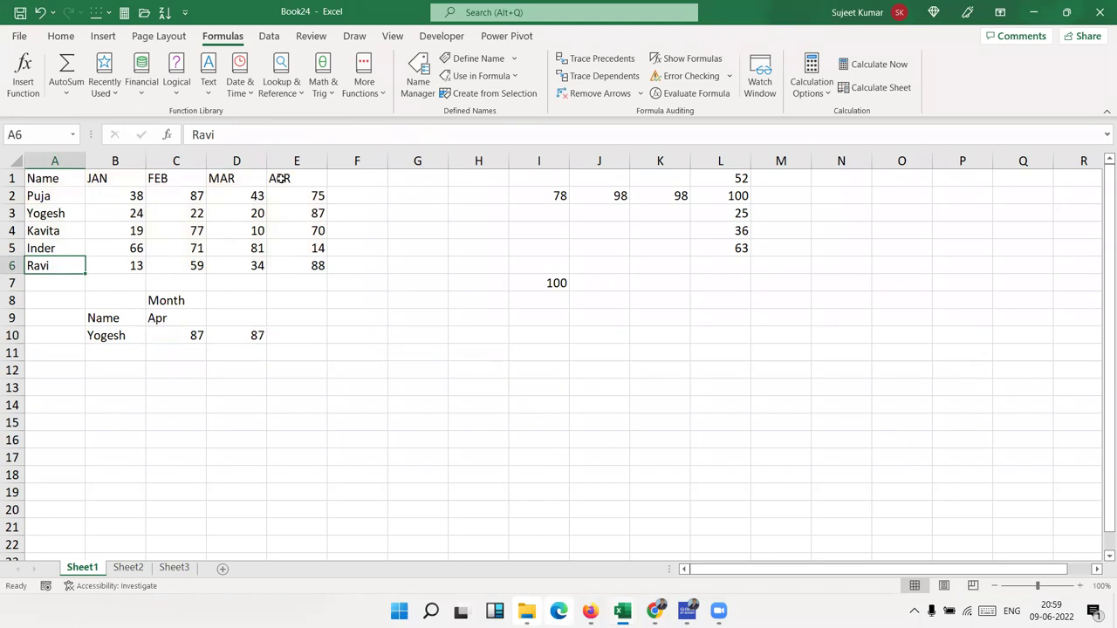
key("Down")
key("Down")
key("Down")
key("Down")
key("Right")
key("Right")
key("Right")
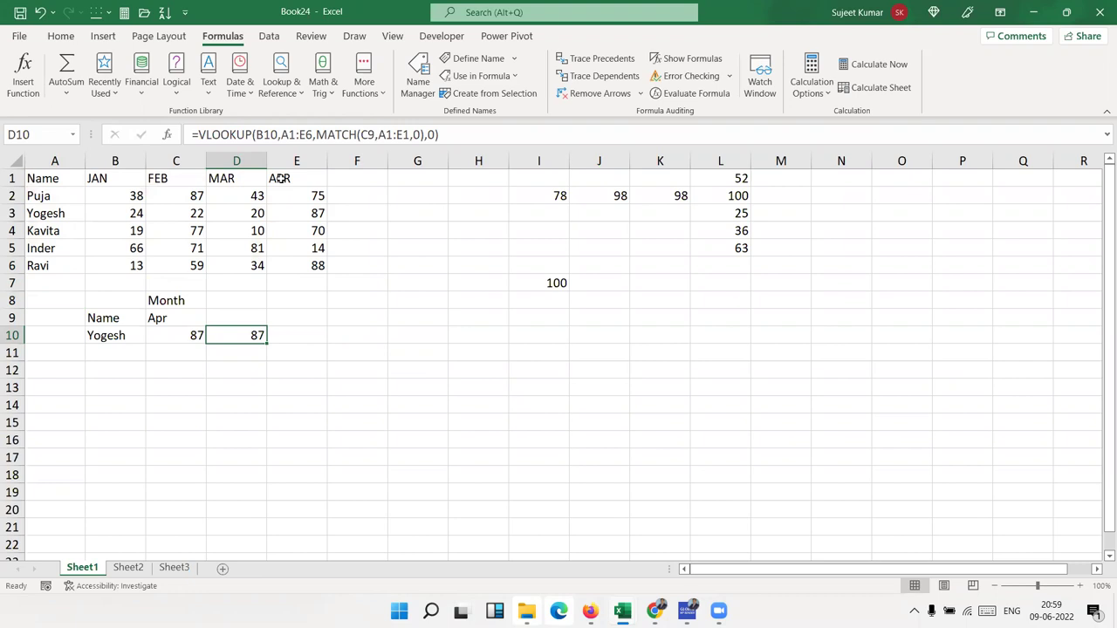
key("Up")
key("Up")
key("Down")
key("Down")
key("Left")
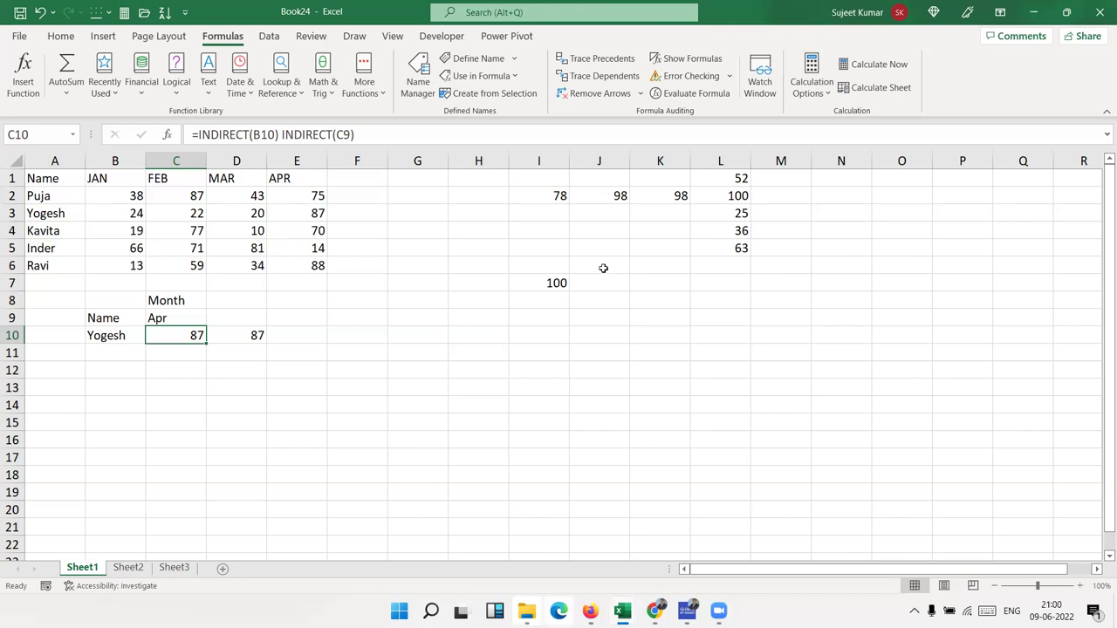
double_click(561, 281)
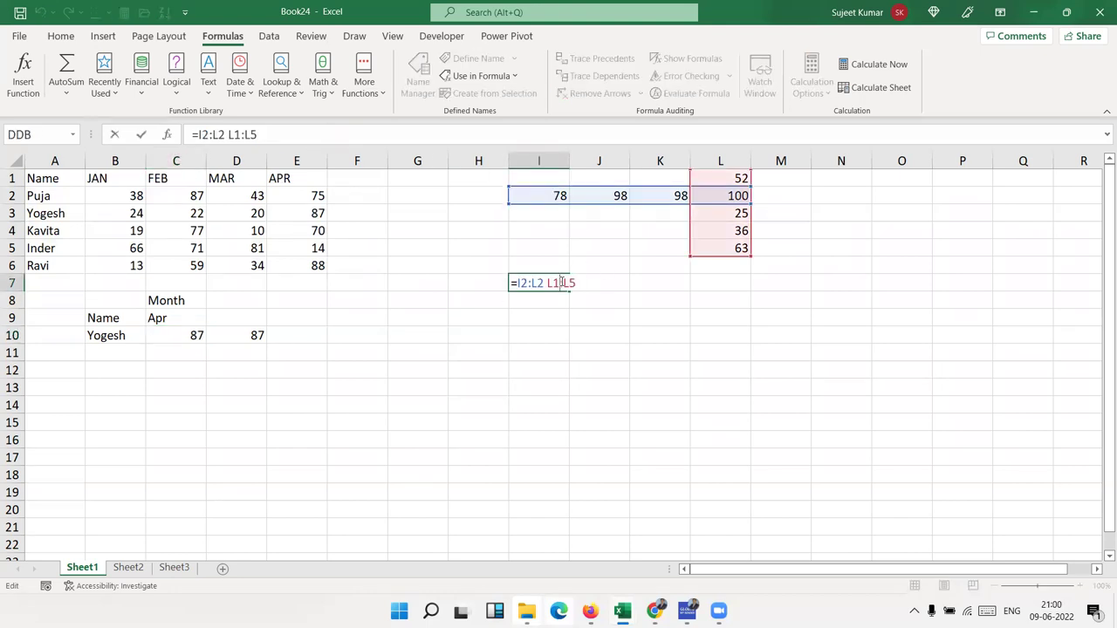
key("ctrl+Return")
left_click(393, 316)
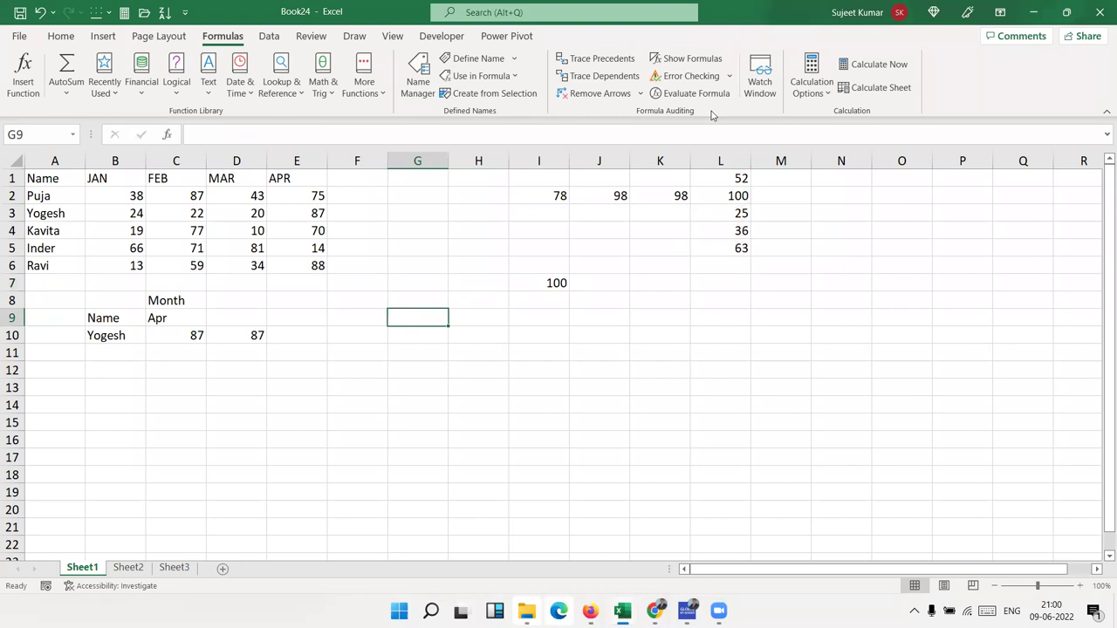